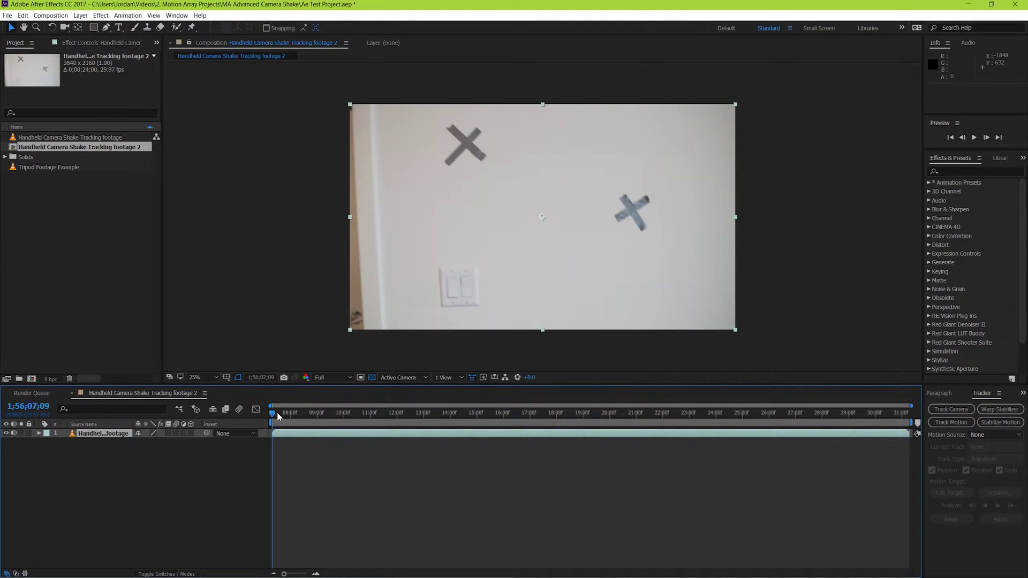
Split the wall footage at 25:00f and delete the earlier half
drag(278, 416, 890, 413)
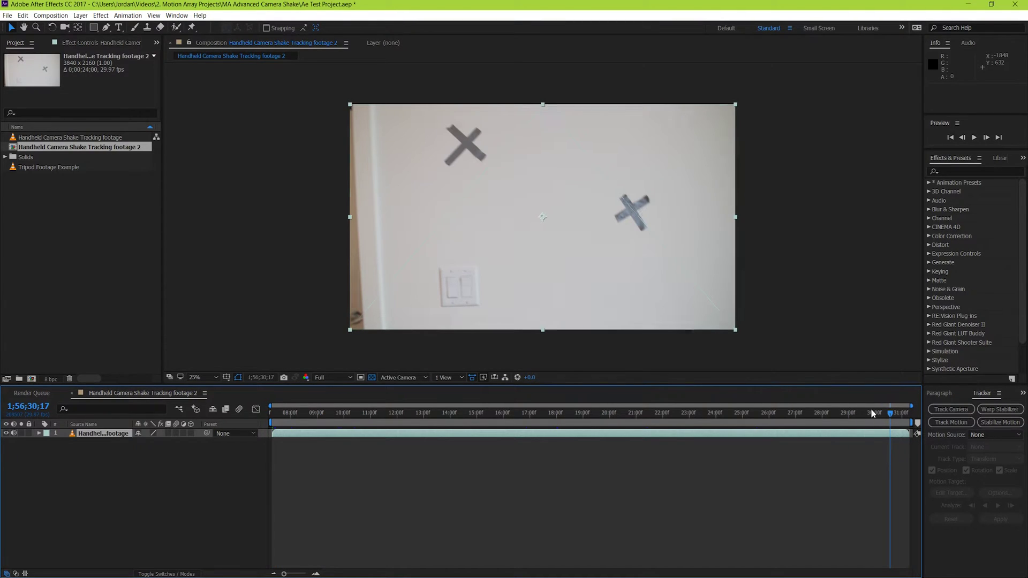
drag(793, 415, 742, 415)
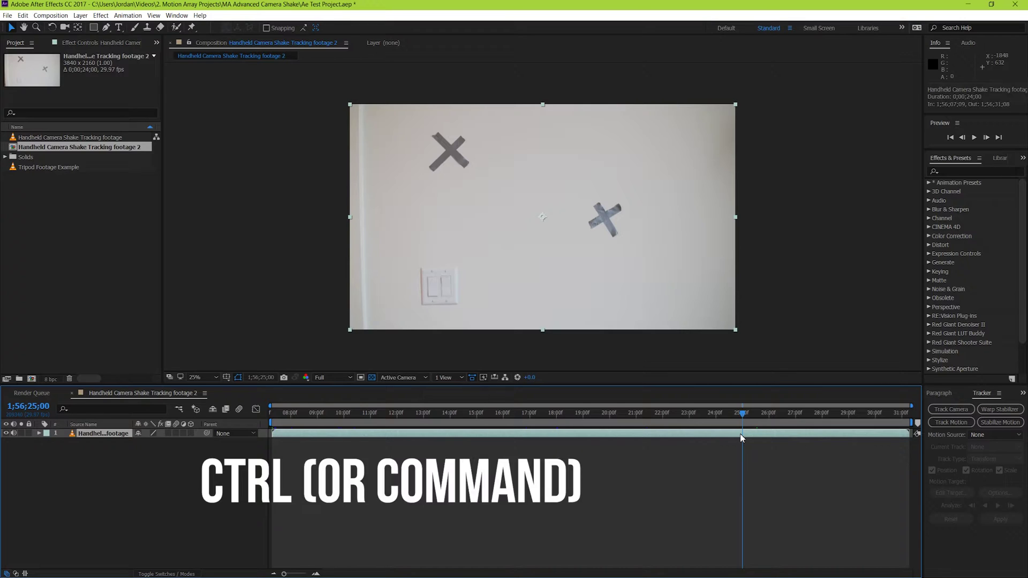
key(ctrl+shift+d)
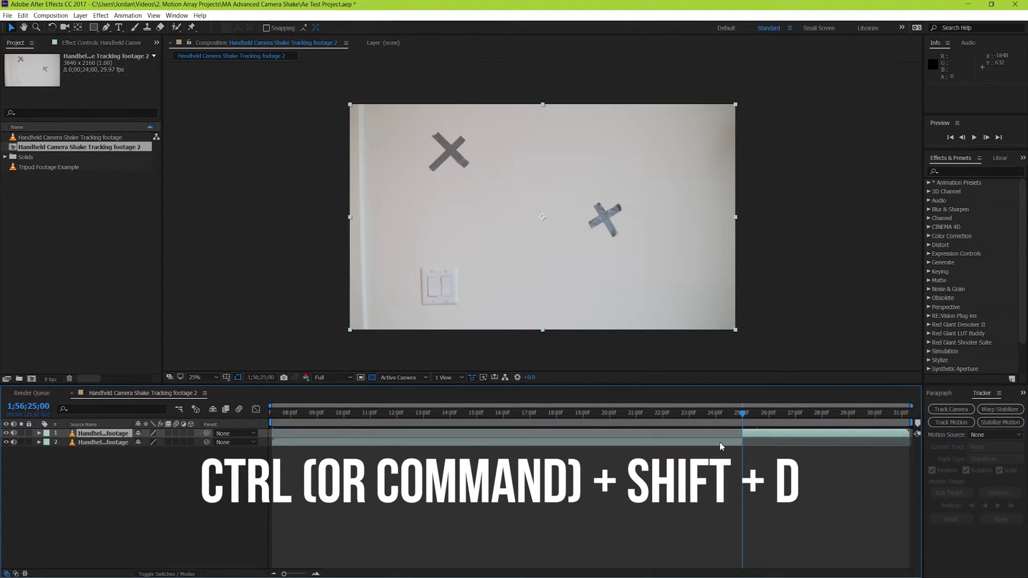
click(720, 442)
key(Delete)
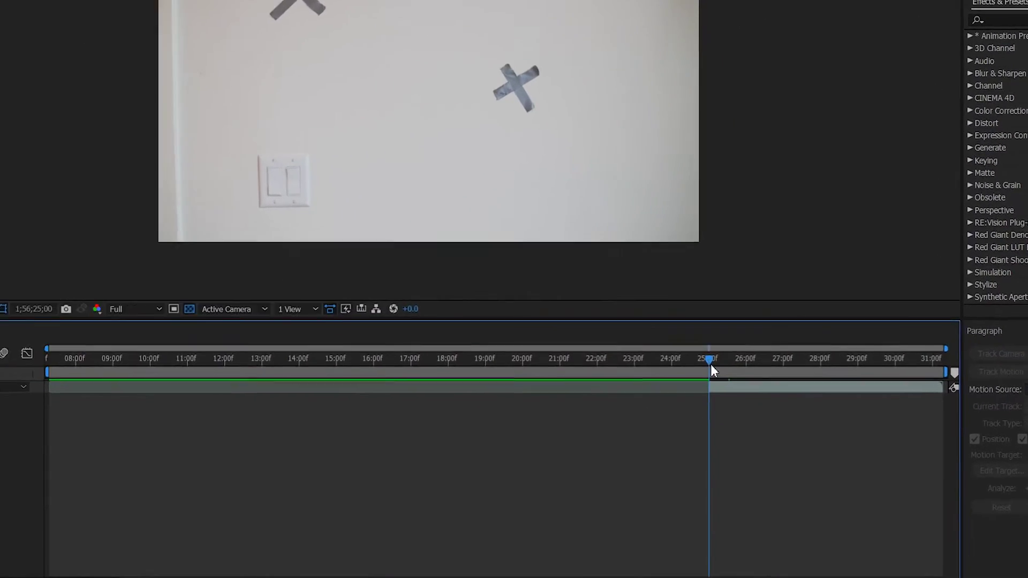
Set the work area from 25:00f to the footage end and trim the comp to it
mouse_move(711, 364)
mouse_down()
mouse_move(663, 367)
mouse_move(708, 364)
mouse_up()
key(b)
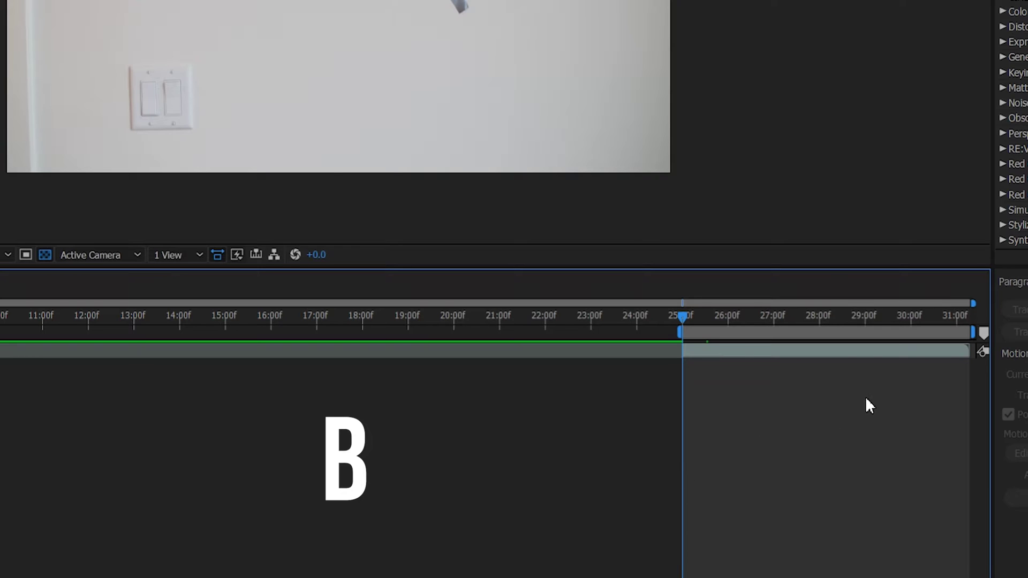
drag(789, 318, 982, 298)
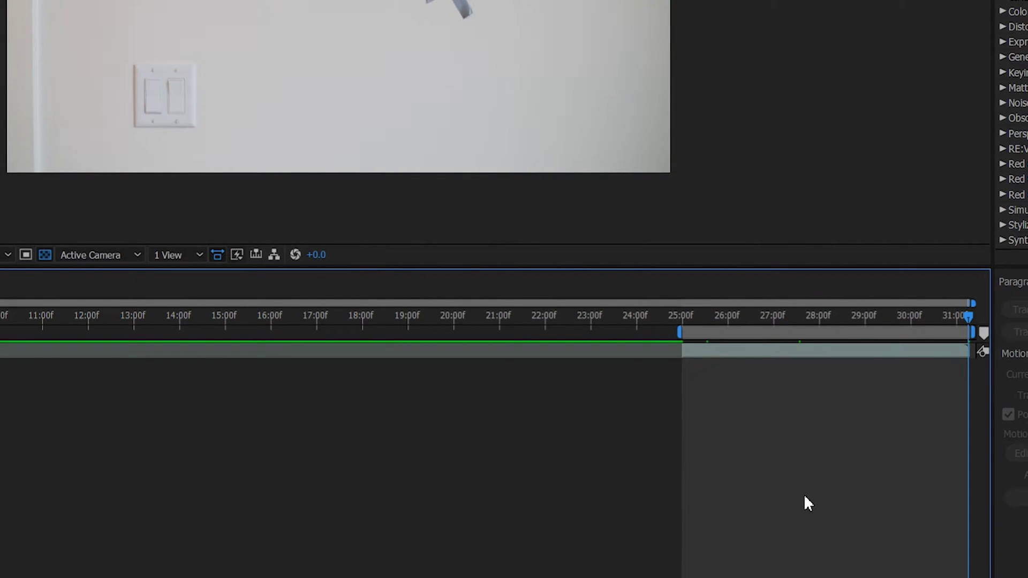
key(n)
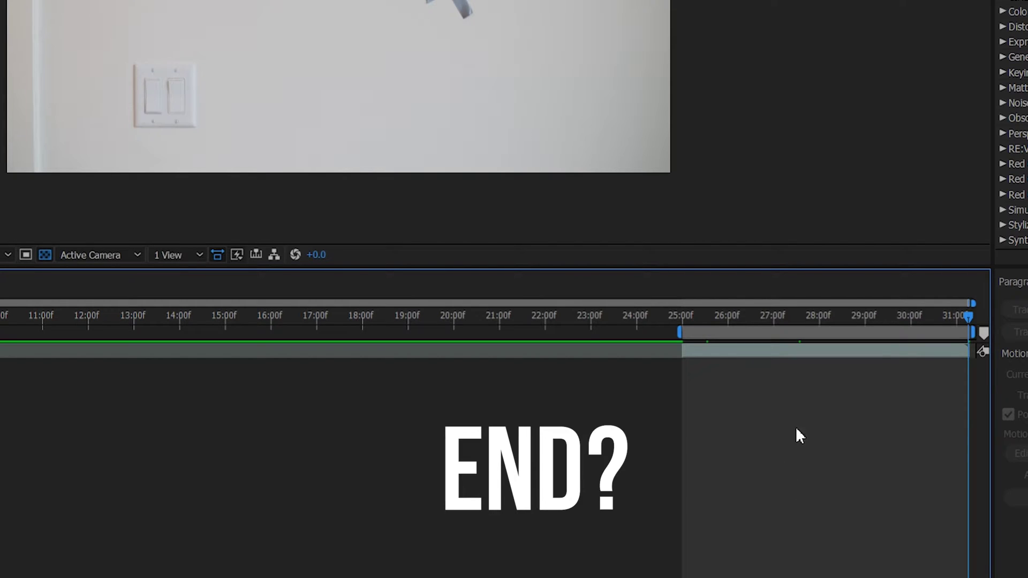
right_click(832, 337)
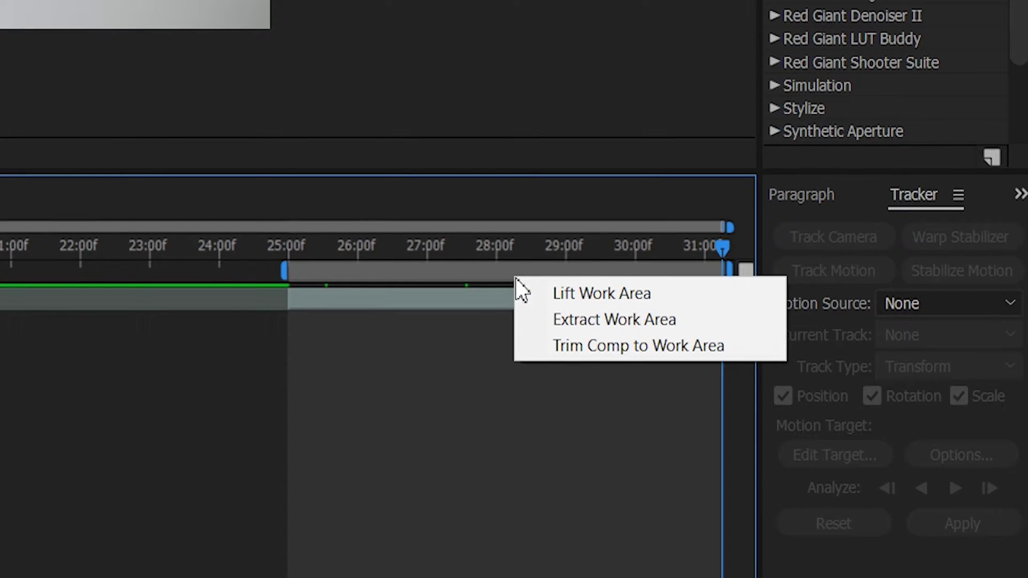
click(568, 347)
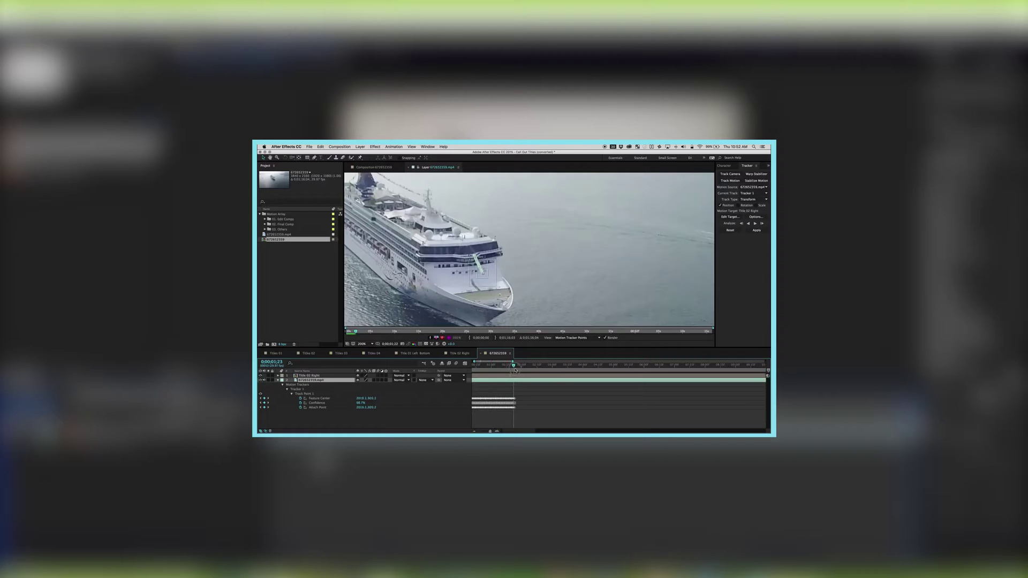
drag(516, 370, 514, 368)
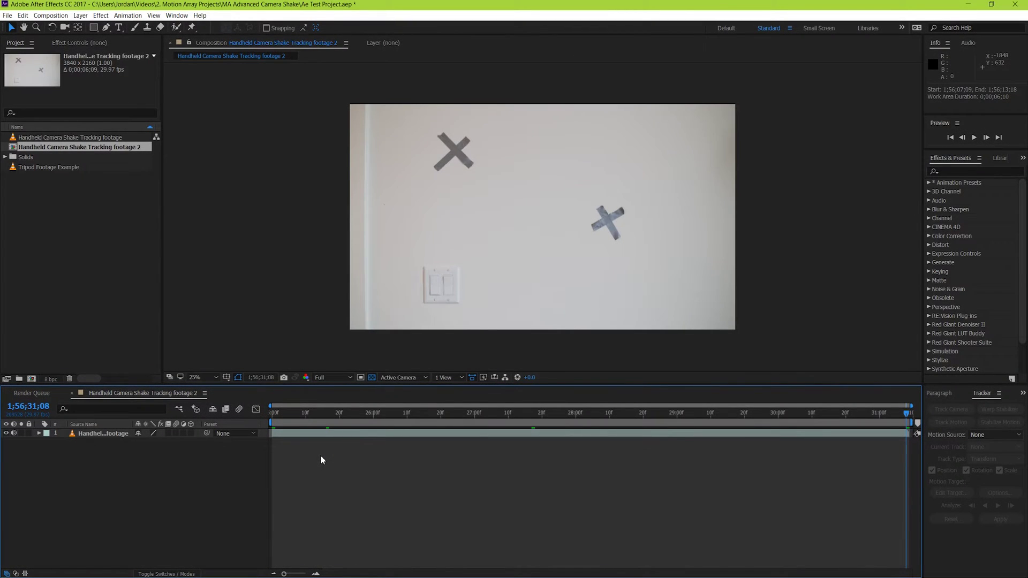
Start a motion track on the wall footage, tracking rotation as well as position
click(106, 435)
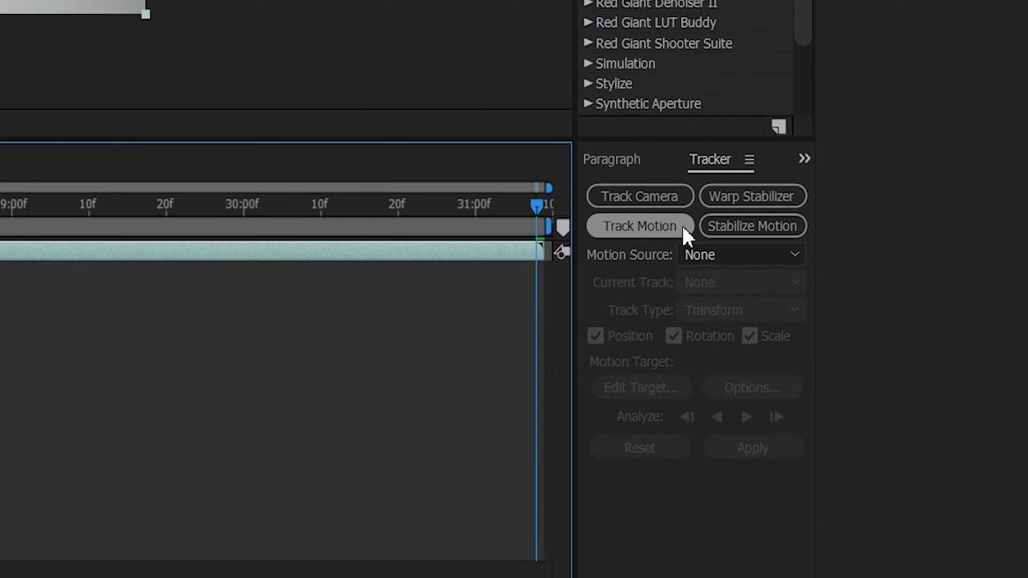
click(969, 423)
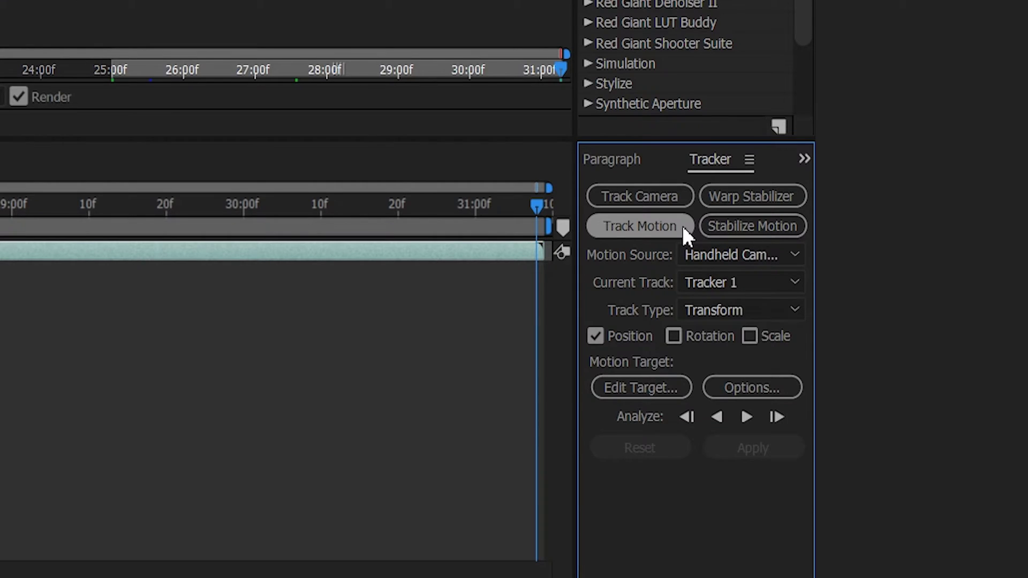
click(674, 336)
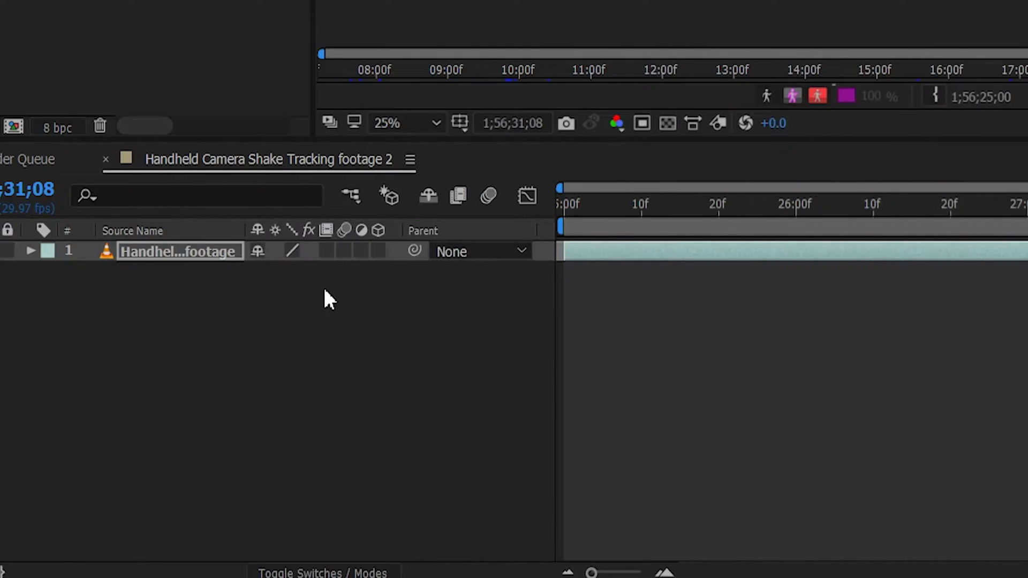
Add a new null object layer and hide its video
right_click(309, 321)
mouse_move(377, 339)
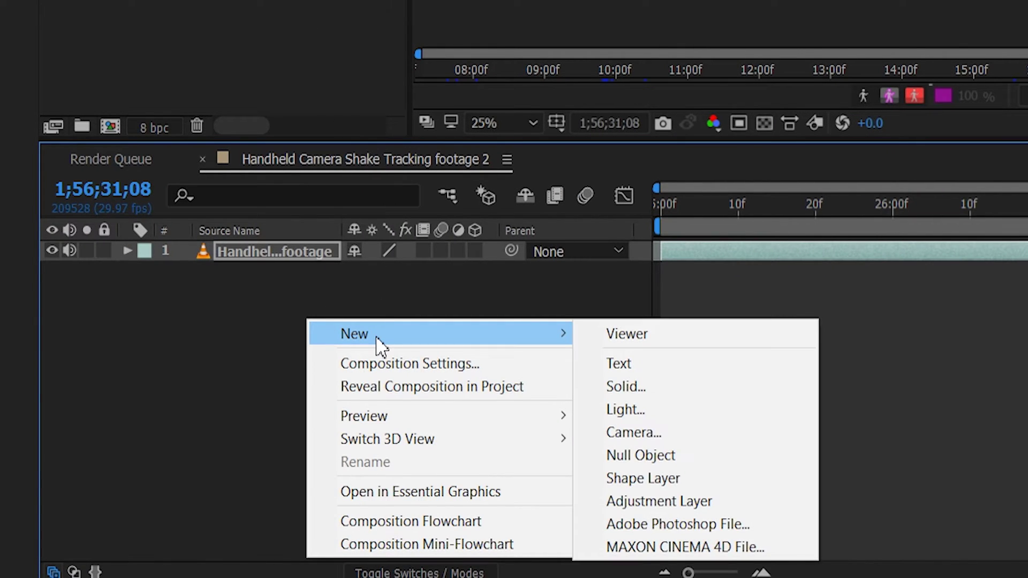
click(654, 455)
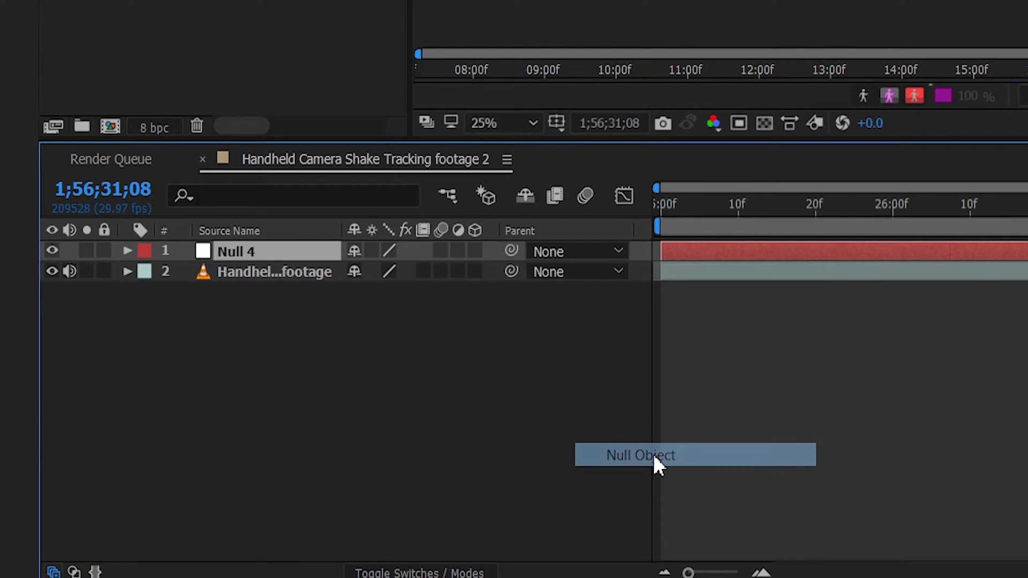
click(52, 251)
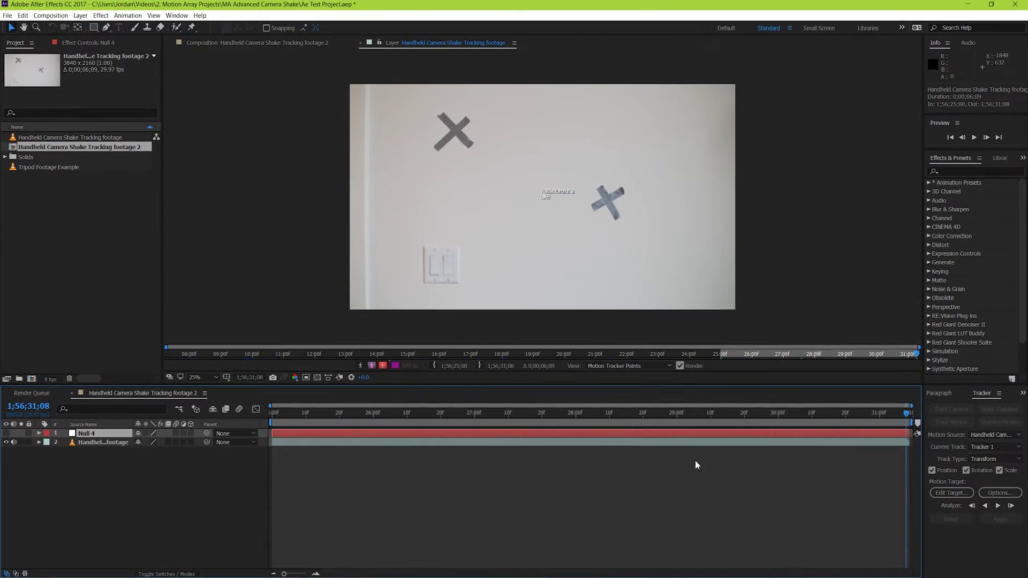
Set Null 4 as the tracker's motion target
click(691, 443)
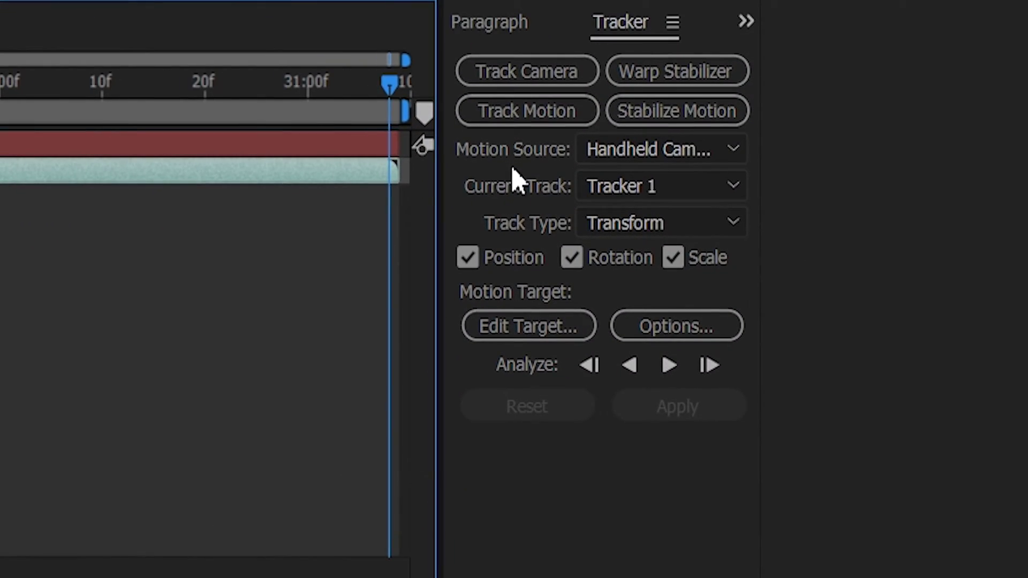
click(544, 327)
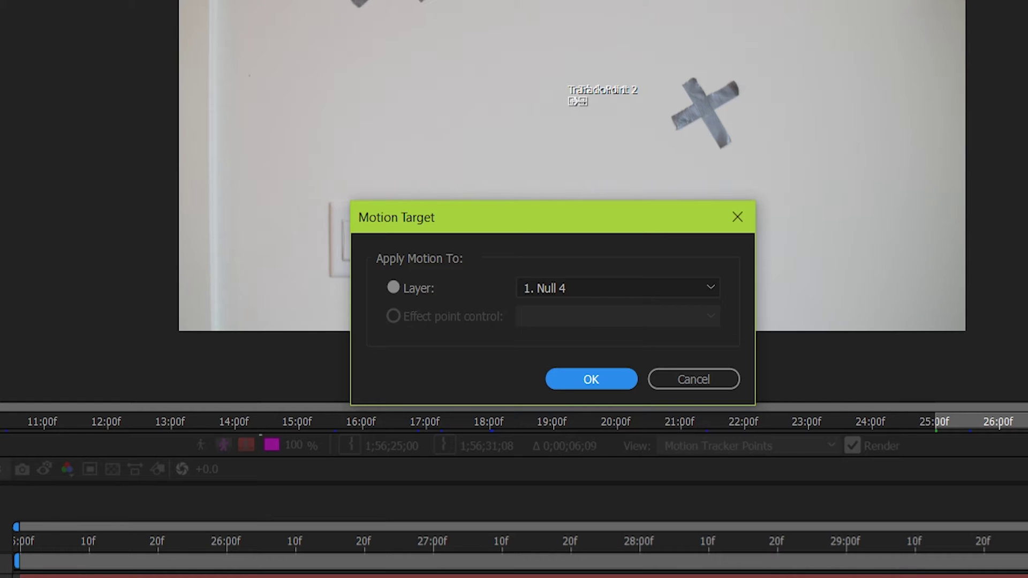
click(615, 294)
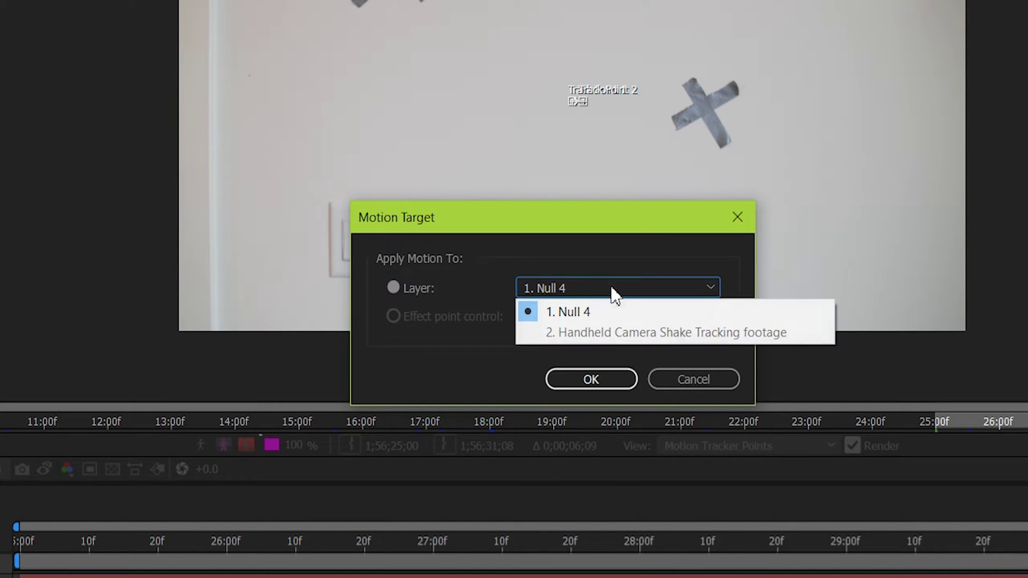
click(612, 291)
click(591, 379)
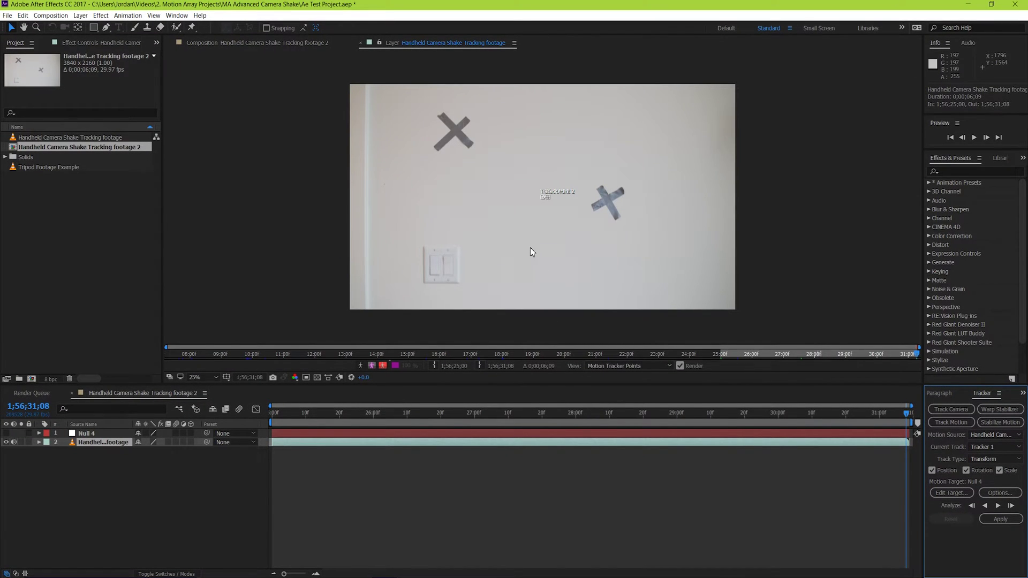
Place Track Point 1 on the upper-left X and enlarge its box at the first frame
key(period)
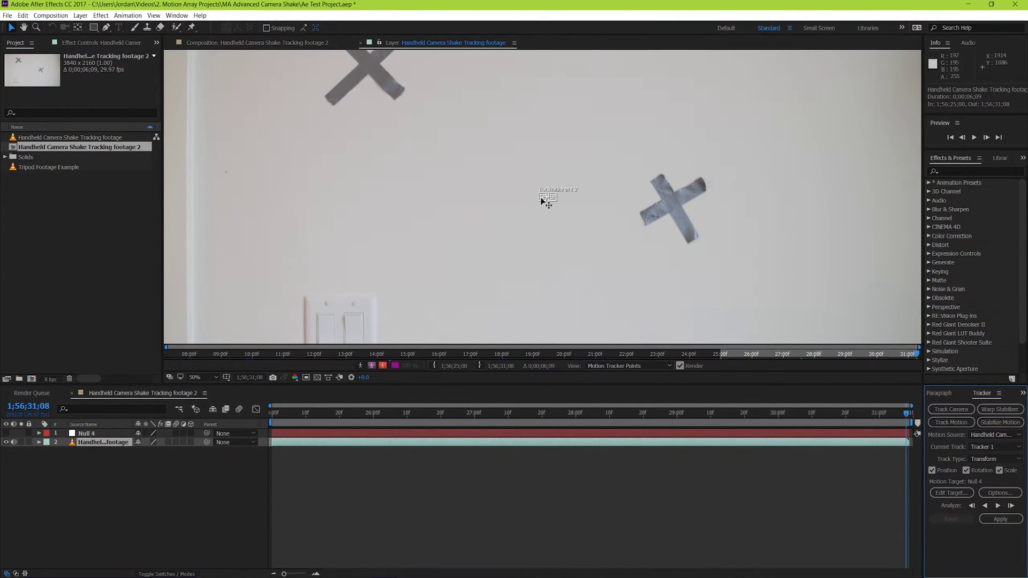
click(542, 201)
drag(379, 77, 370, 70)
key(period)
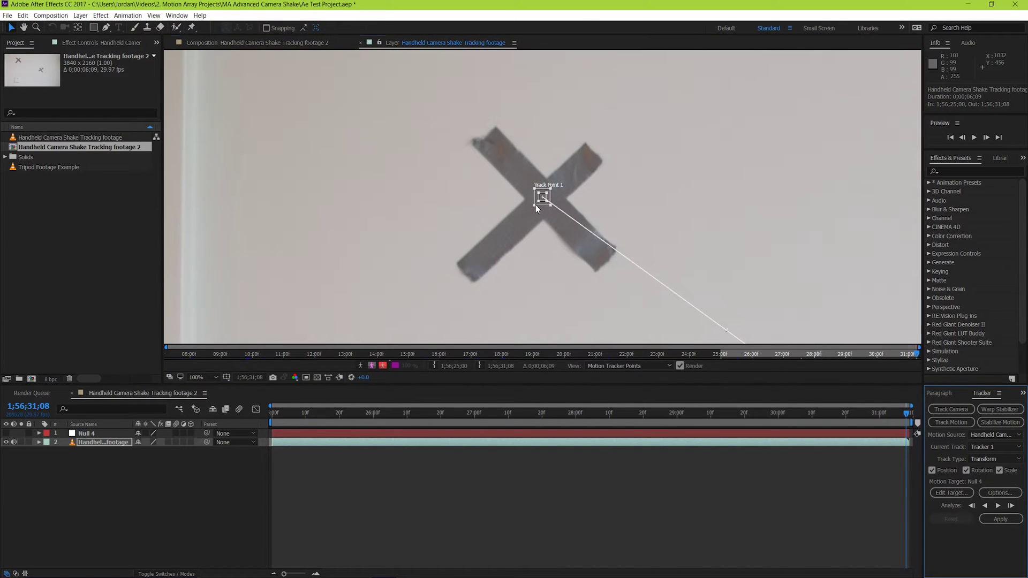
click(536, 205)
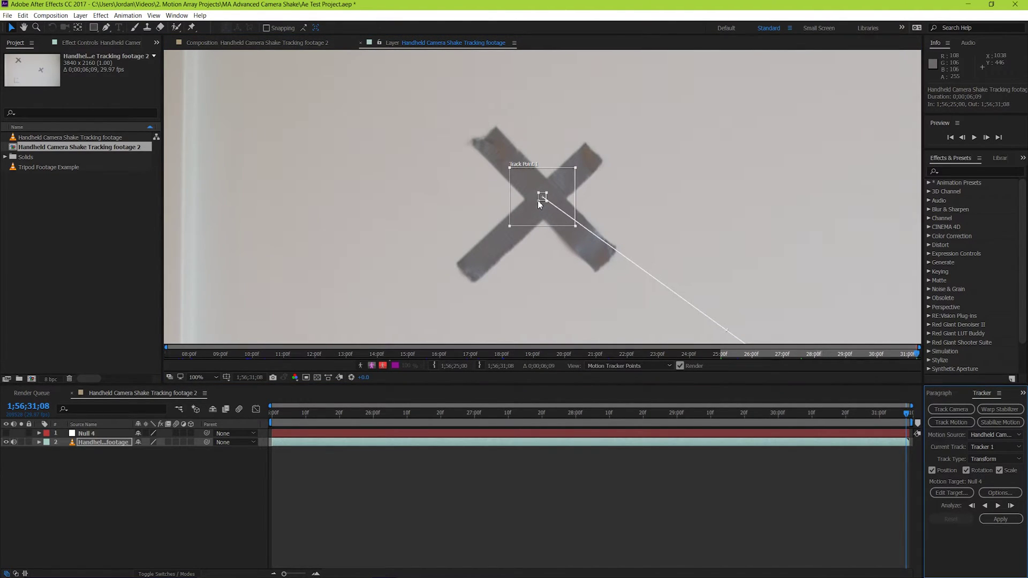
drag(904, 412, 10, 404)
drag(535, 193, 508, 171)
Place Track Point 2 on the right X mark, then zoom out to 25%
key(comma)
drag(763, 245, 501, 116)
key(v)
drag(462, 187, 573, 189)
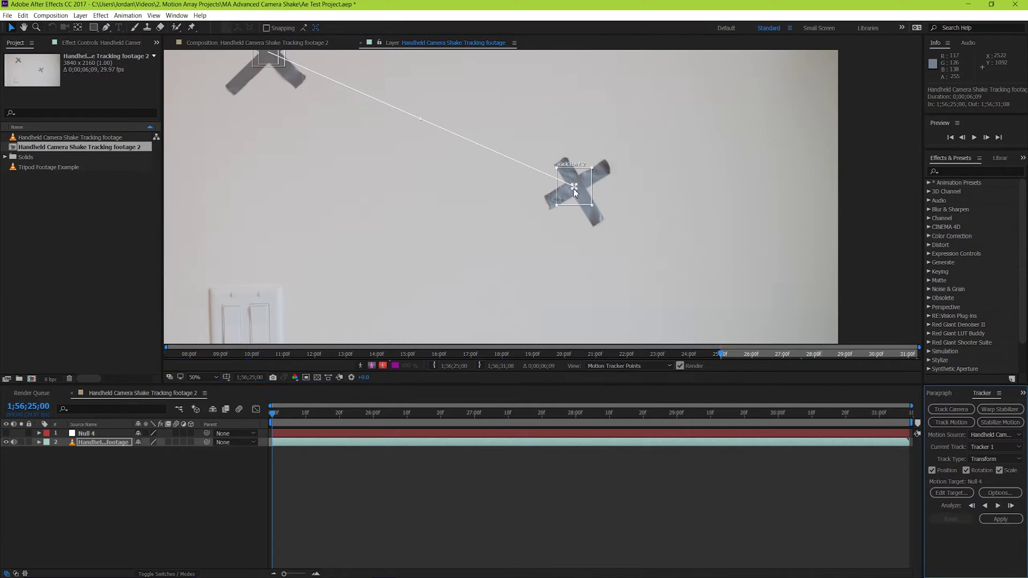
key(comma)
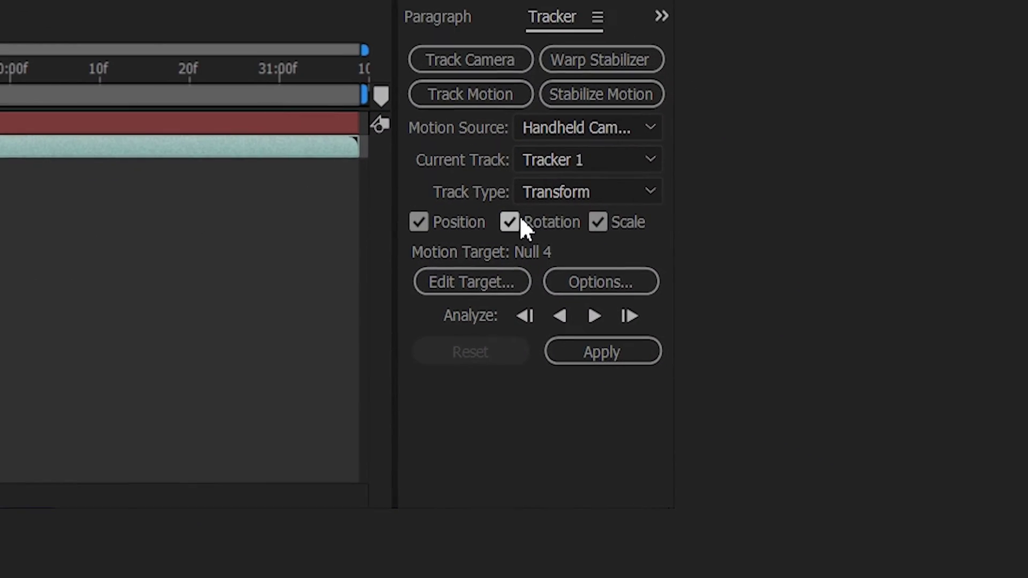
Analyze both track points forward through the clip, then open the Apply options
click(594, 315)
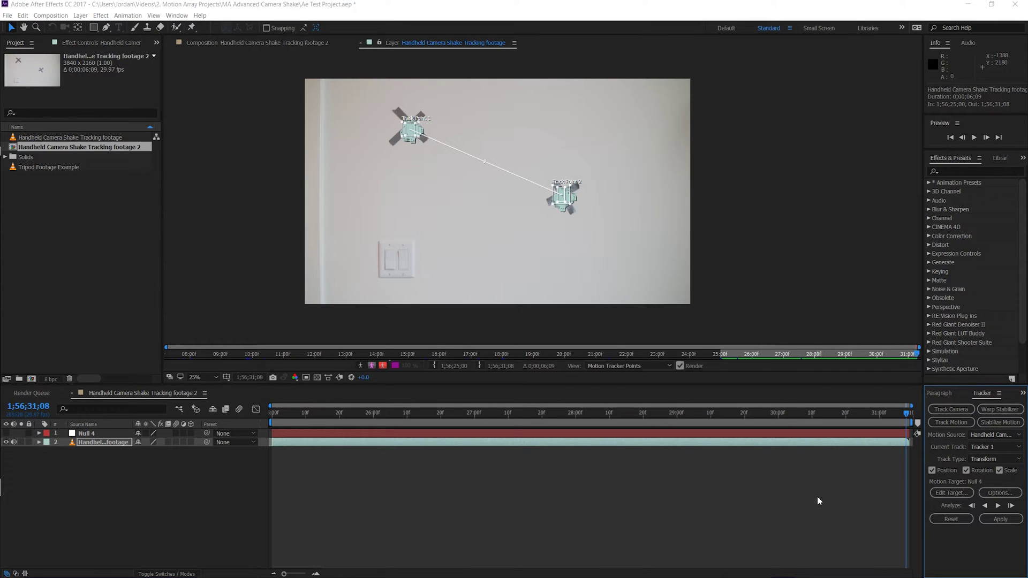
click(1000, 518)
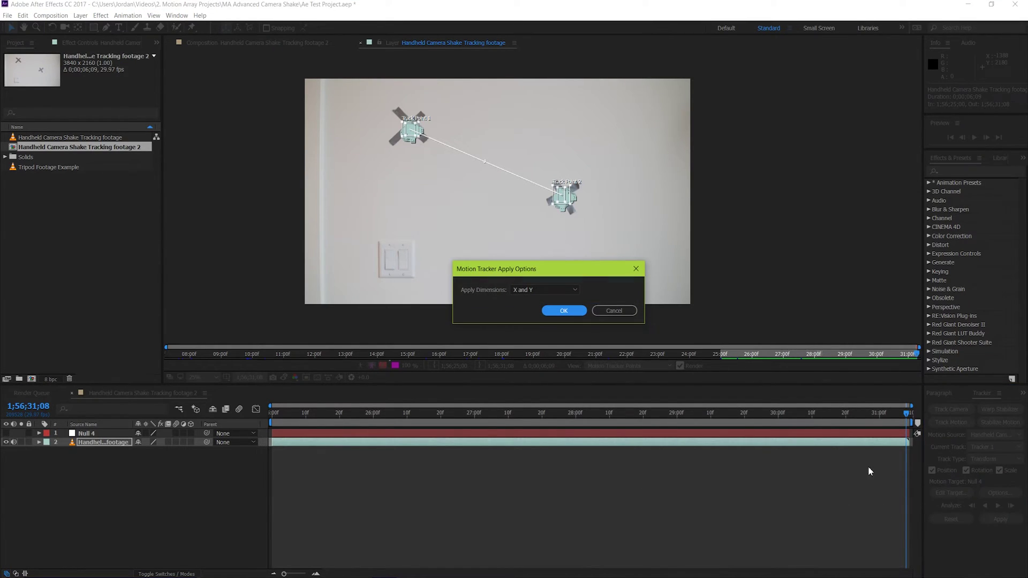
Apply the track to Null 4 in X and Y, then move the track points onto the switch-plate screws
click(563, 311)
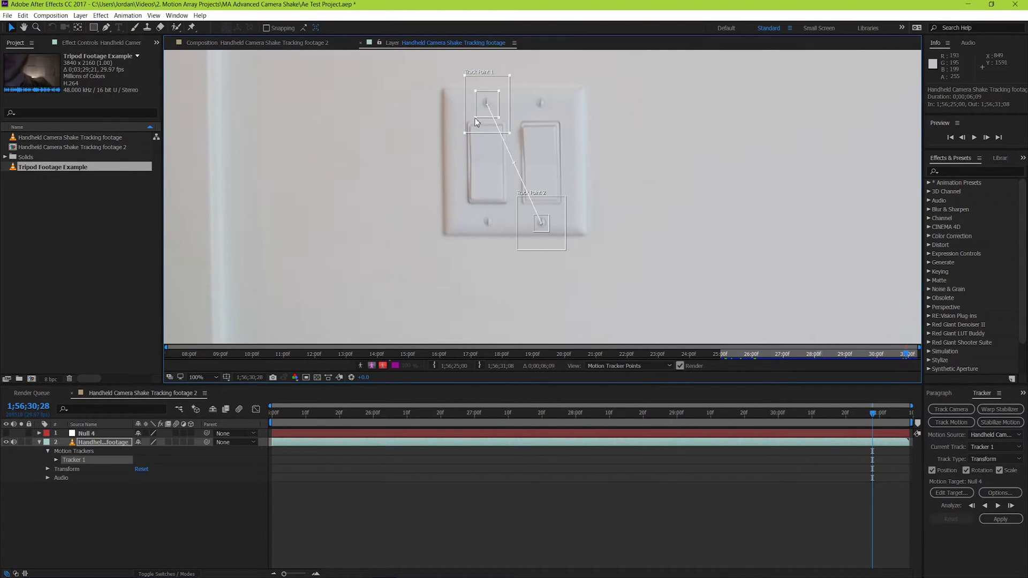
drag(476, 121, 476, 94)
key(Home)
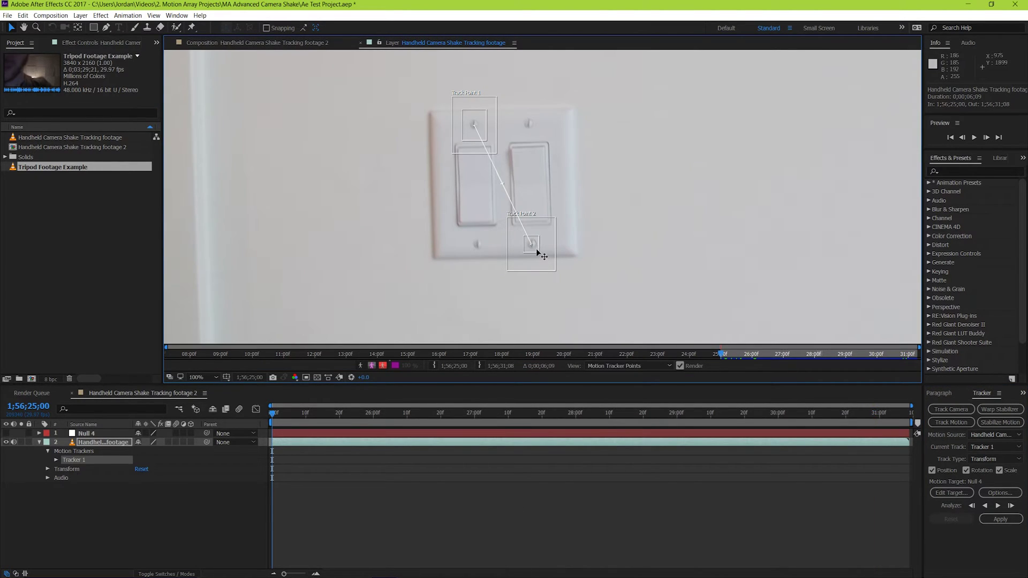
click(527, 259)
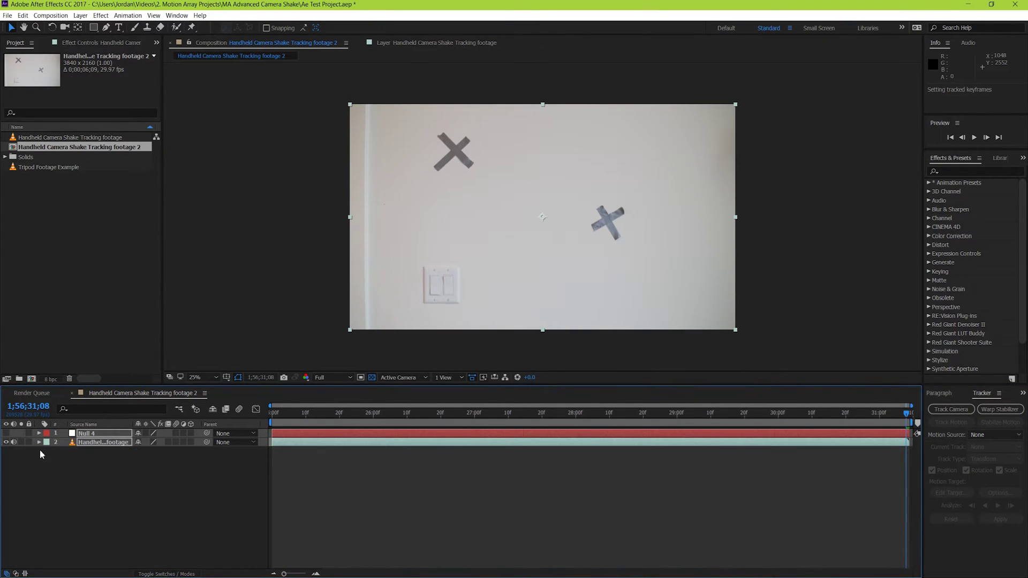
Hide the wall footage and add Tripod Footage Example at the comp start
click(53, 469)
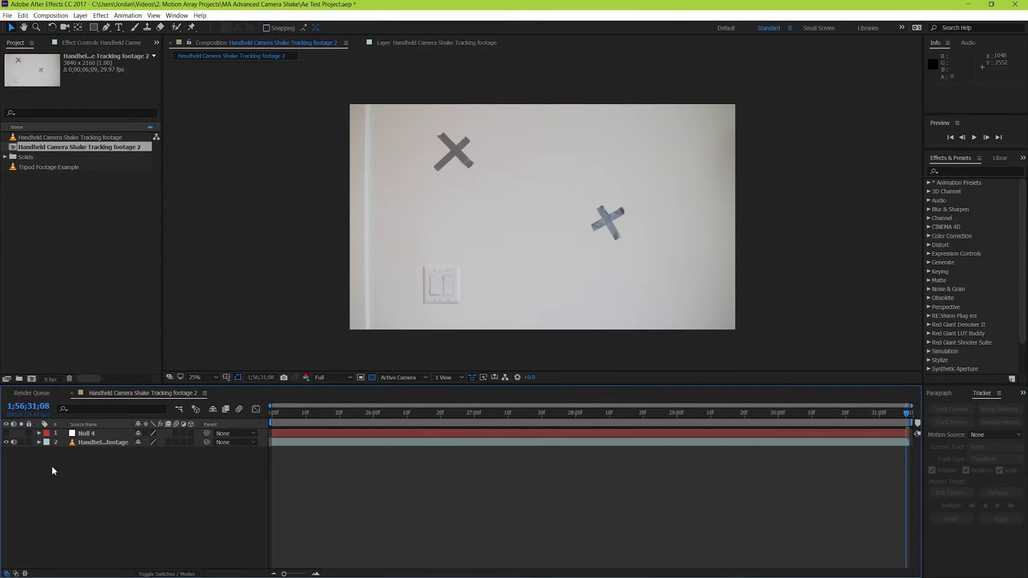
click(7, 442)
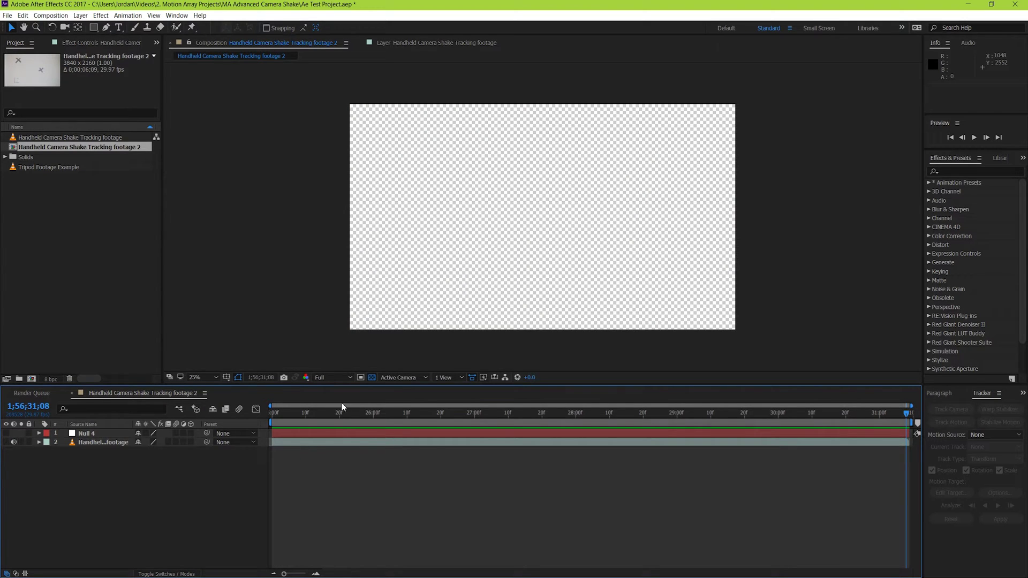
key(Home)
drag(62, 168, 75, 481)
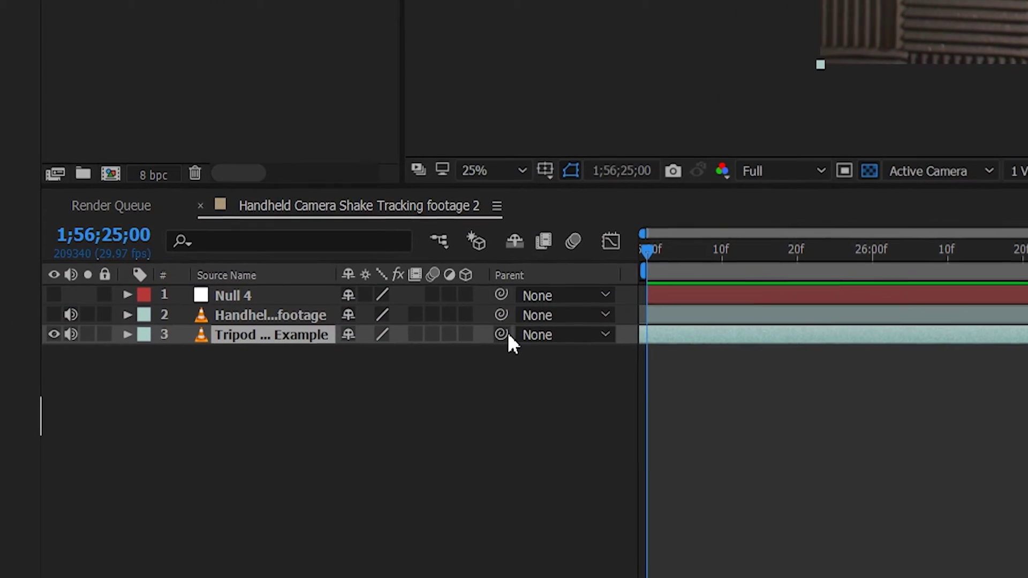
Parent the tripod layer to Null 4 with the pickwhip
click(506, 334)
mouse_move(507, 334)
mouse_down()
mouse_move(355, 390)
mouse_move(224, 294)
mouse_up()
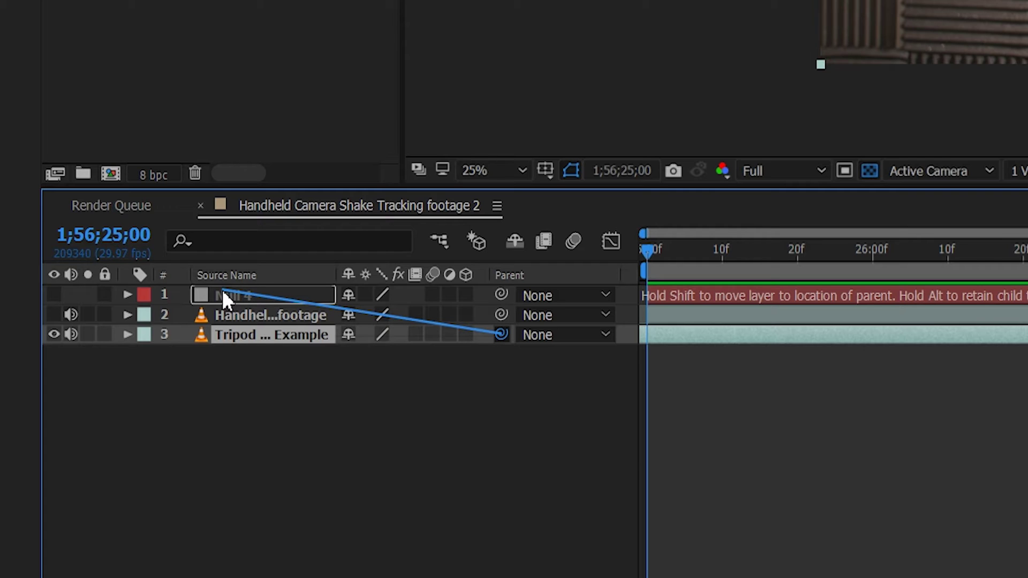
drag(223, 291, 223, 290)
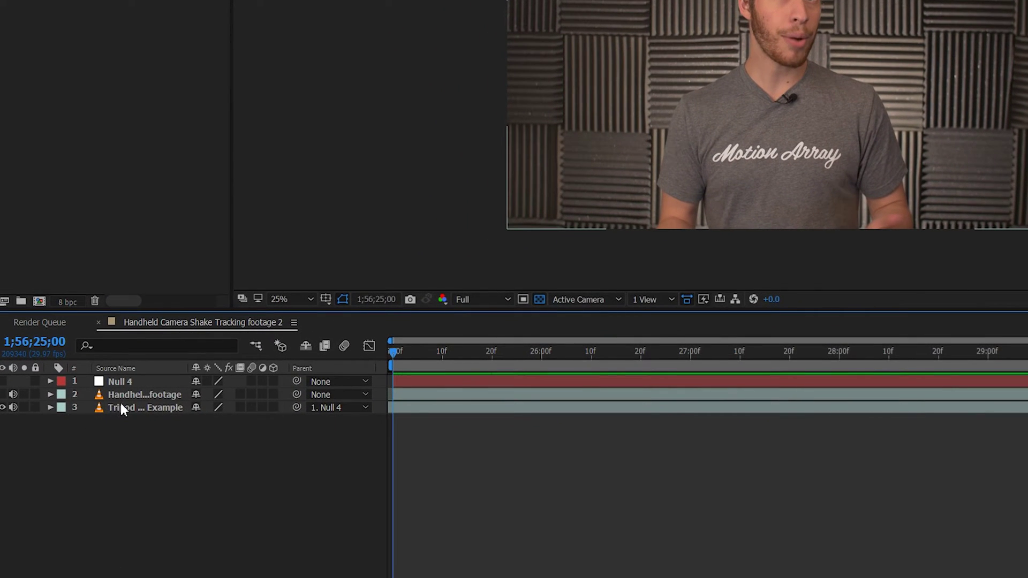
Scale the tripod layer to 113% and preview the composition from the start
click(121, 407)
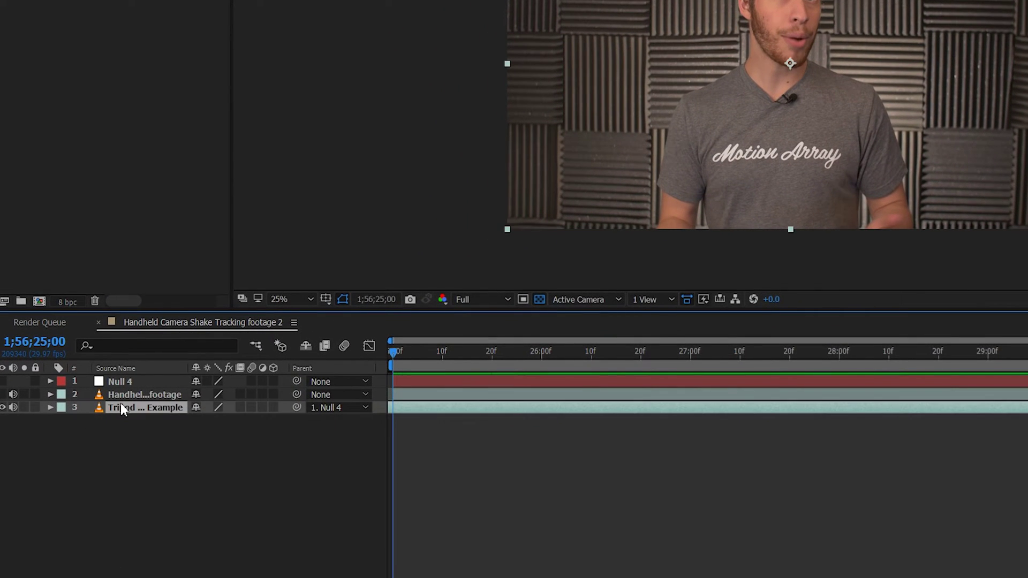
key(s)
drag(214, 421, 222, 422)
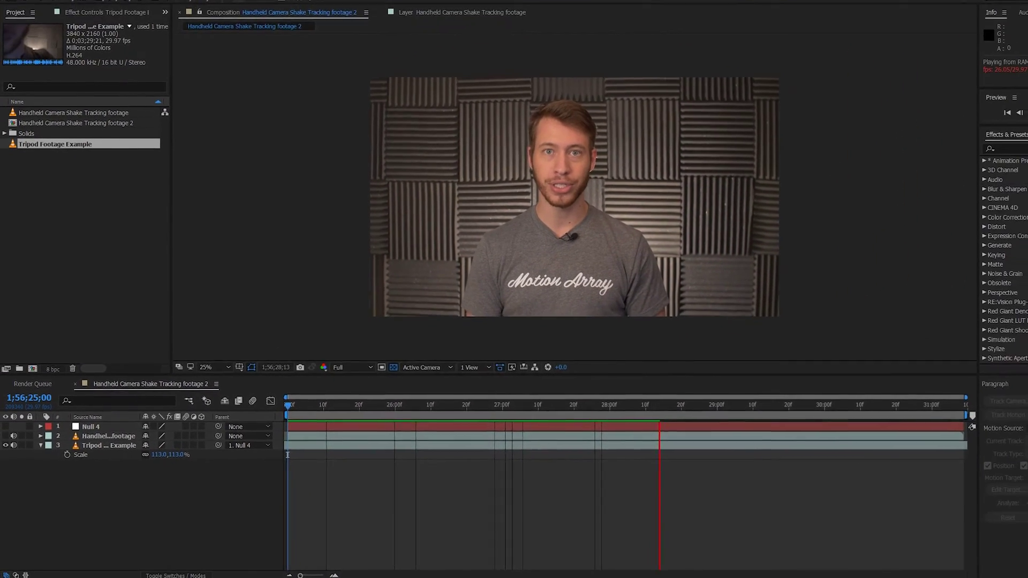
key(p)
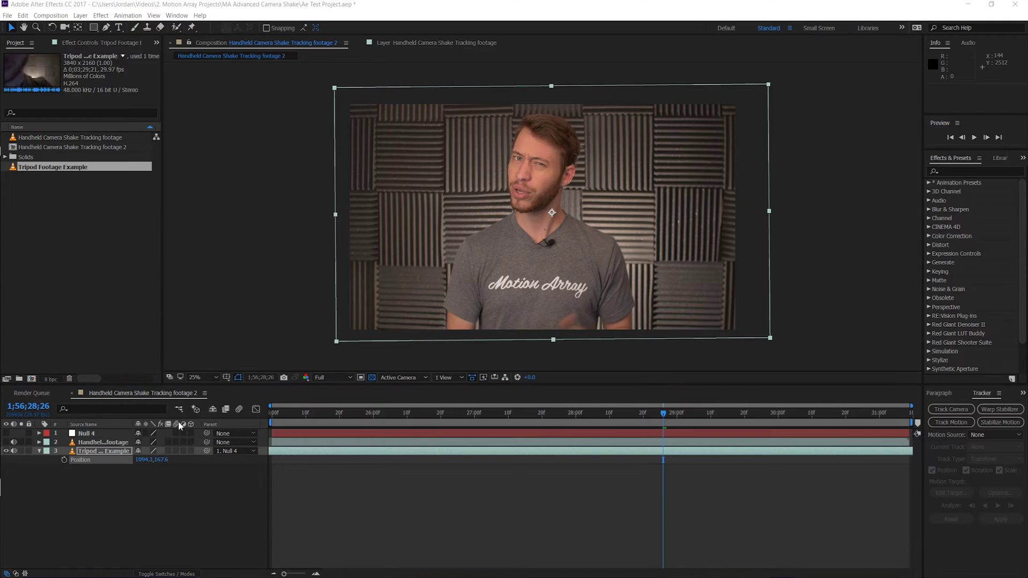
click(273, 414)
key(space)
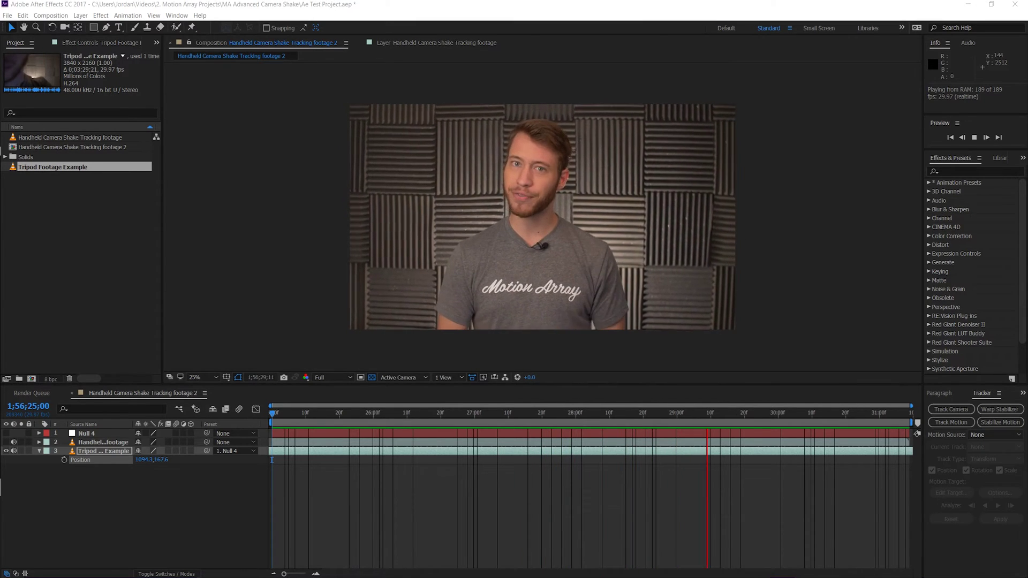
Search '3d ca' in Effects & Presets and apply 3D Camera Tracker to the wall footage
click(328, 494)
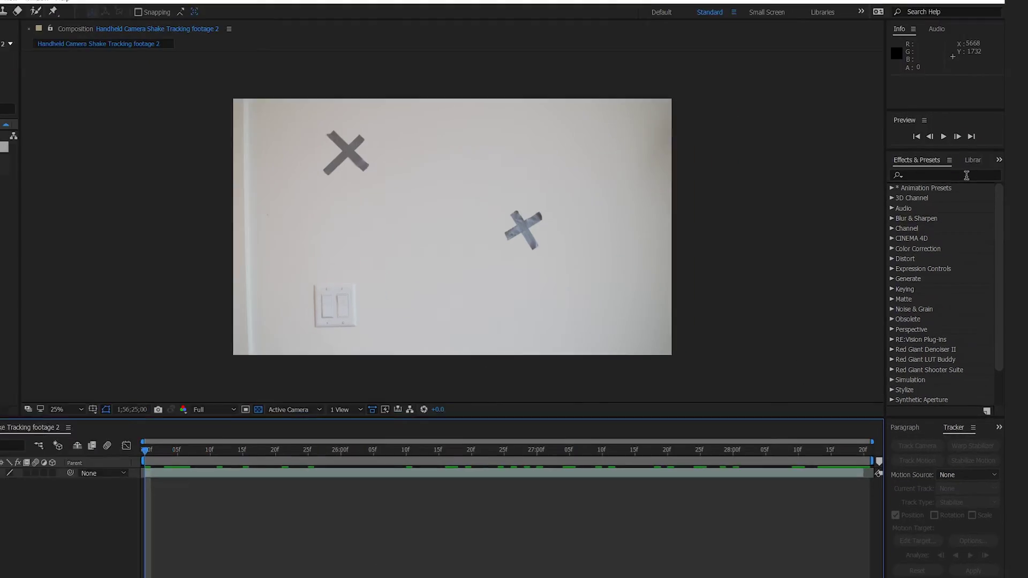
click(994, 171)
text(3d ca)
drag(596, 289, 375, 437)
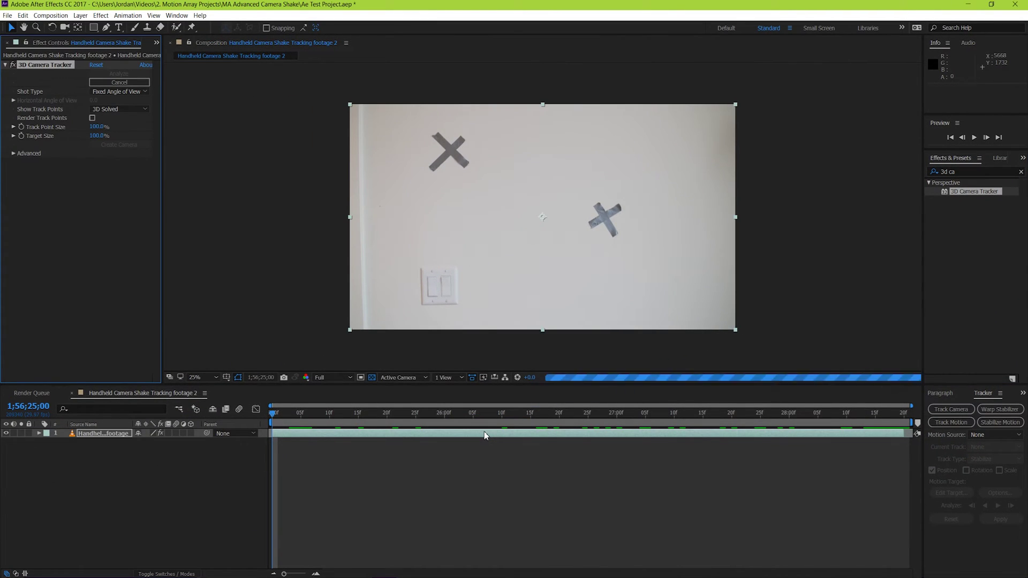
Open and close Composition Settings to start the background analysis
click(50, 16)
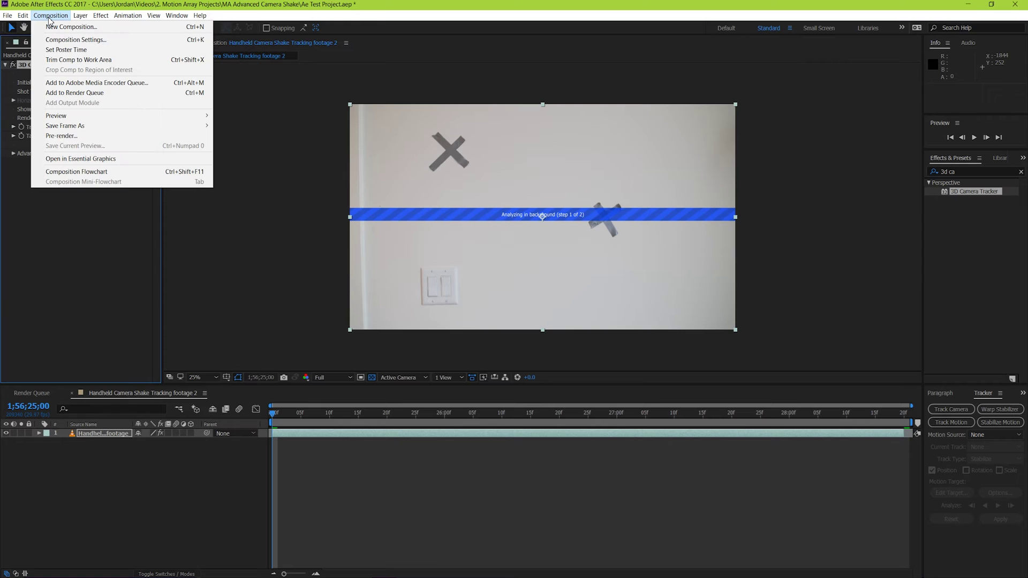
click(71, 39)
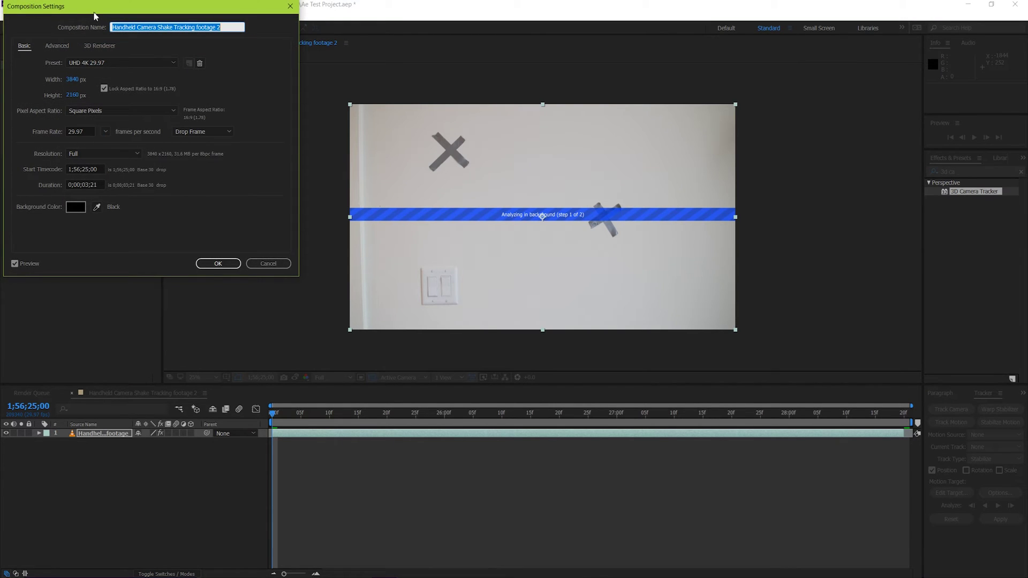
click(290, 6)
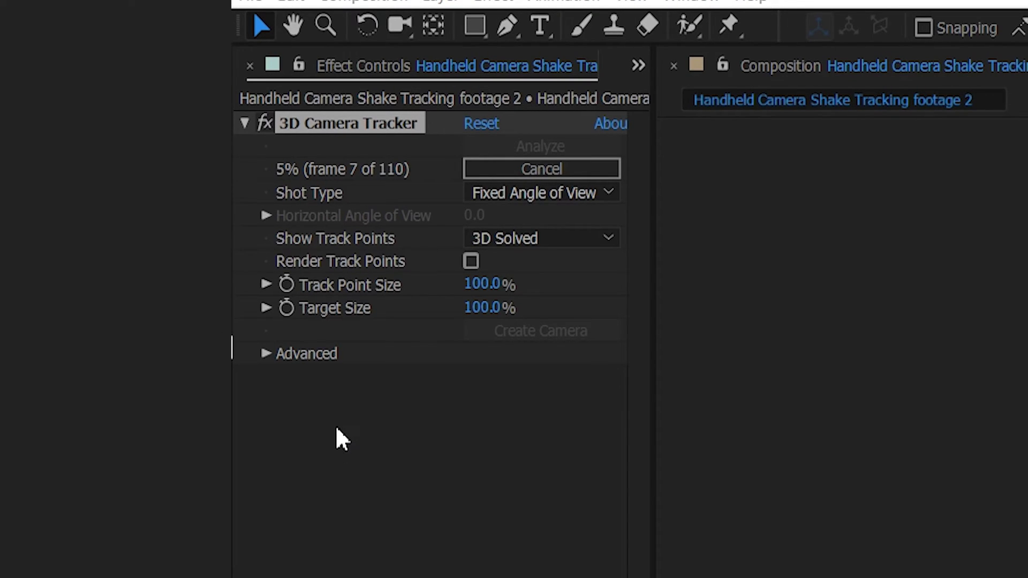
Keep Shot Type at Fixed Angle of View and leave Detailed Analysis off under Advanced
click(561, 193)
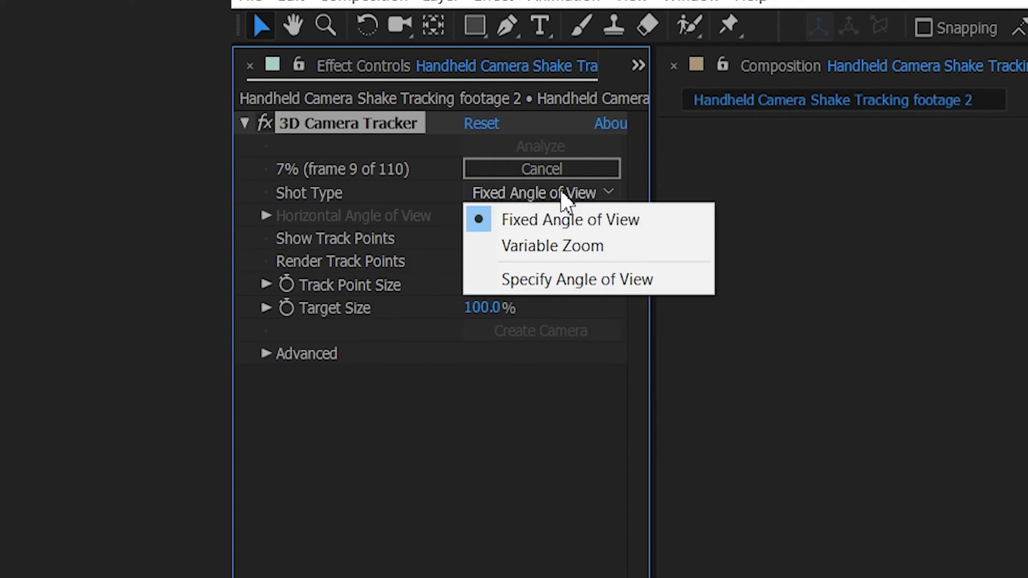
click(562, 217)
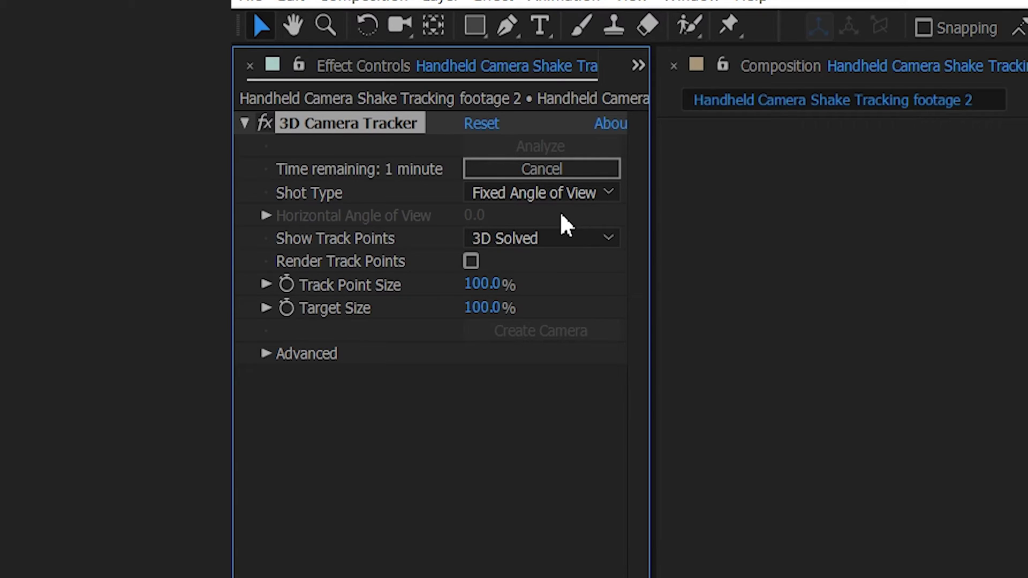
click(267, 355)
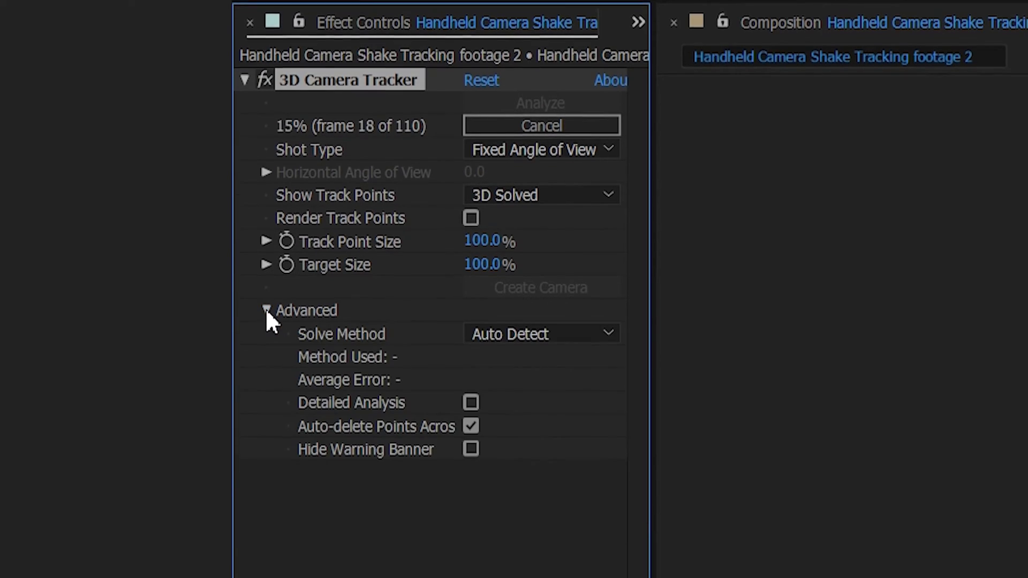
click(471, 321)
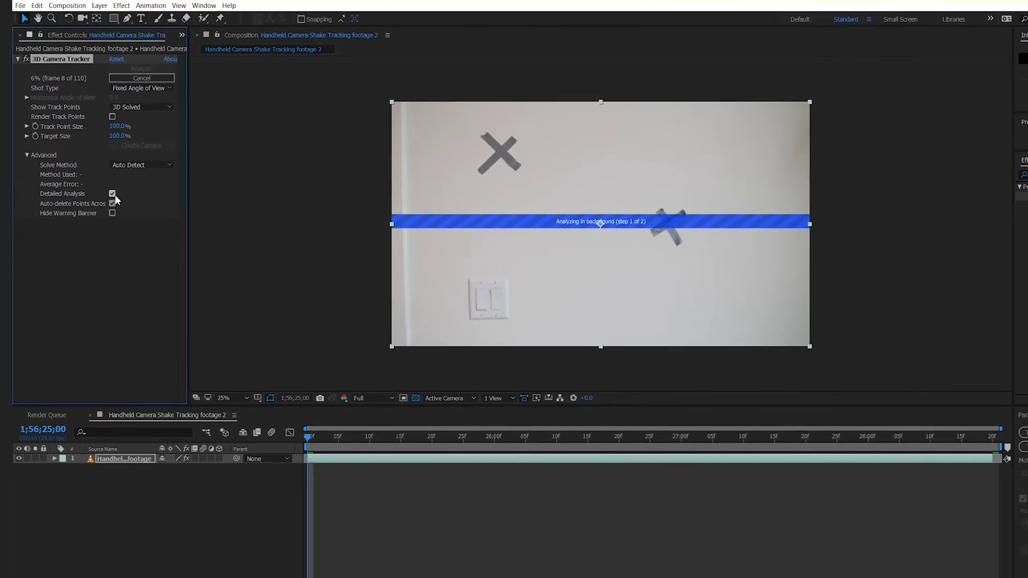
click(312, 240)
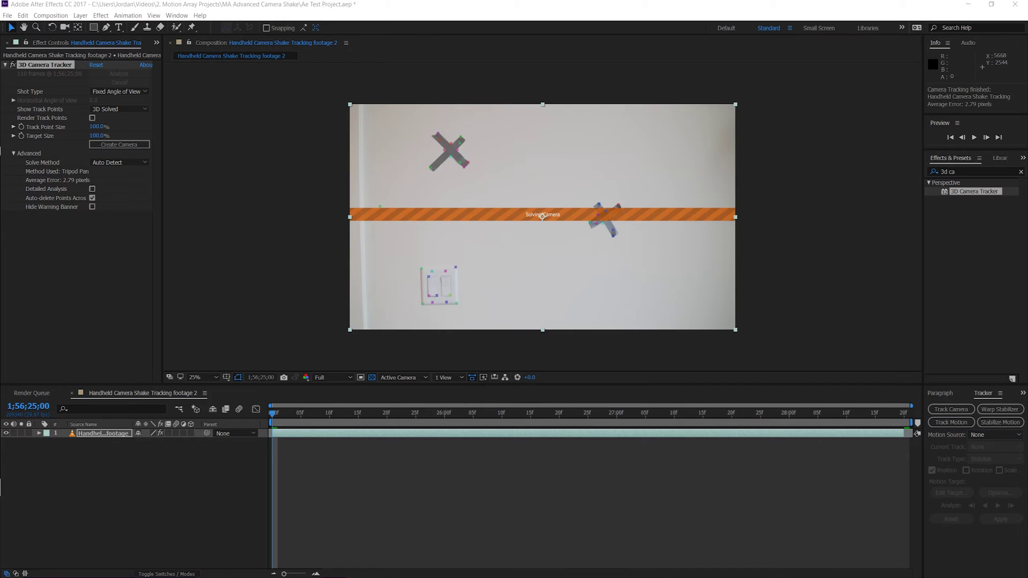
Lasso the track points on the taped X marks and create a null and camera from them
click(44, 66)
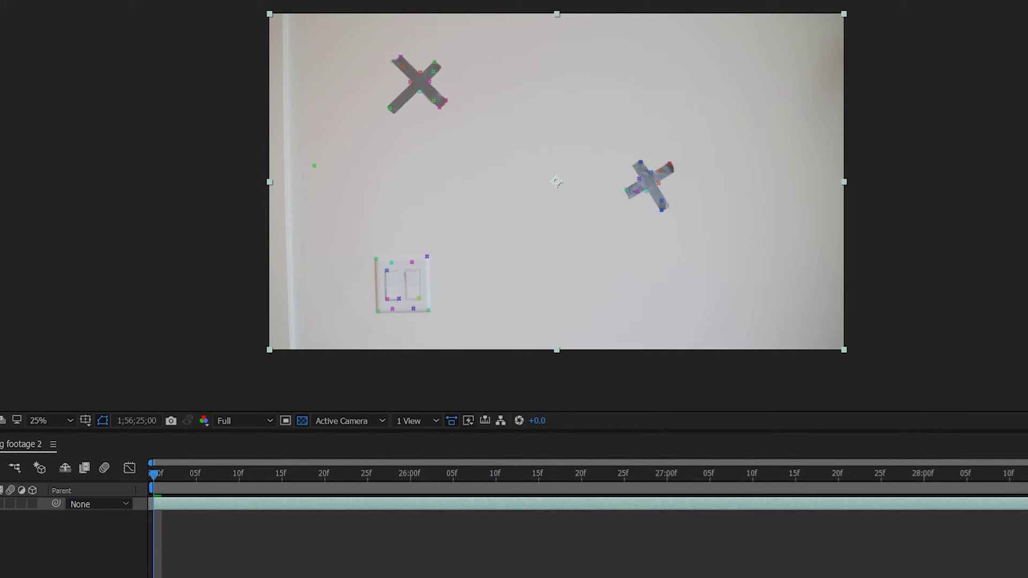
mouse_move(743, 144)
mouse_down()
mouse_move(684, 212)
mouse_move(560, 233)
mouse_move(408, 178)
mouse_move(337, 96)
mouse_move(350, 50)
mouse_move(378, 25)
mouse_move(465, 19)
mouse_move(560, 41)
mouse_move(736, 154)
mouse_up()
right_click(657, 185)
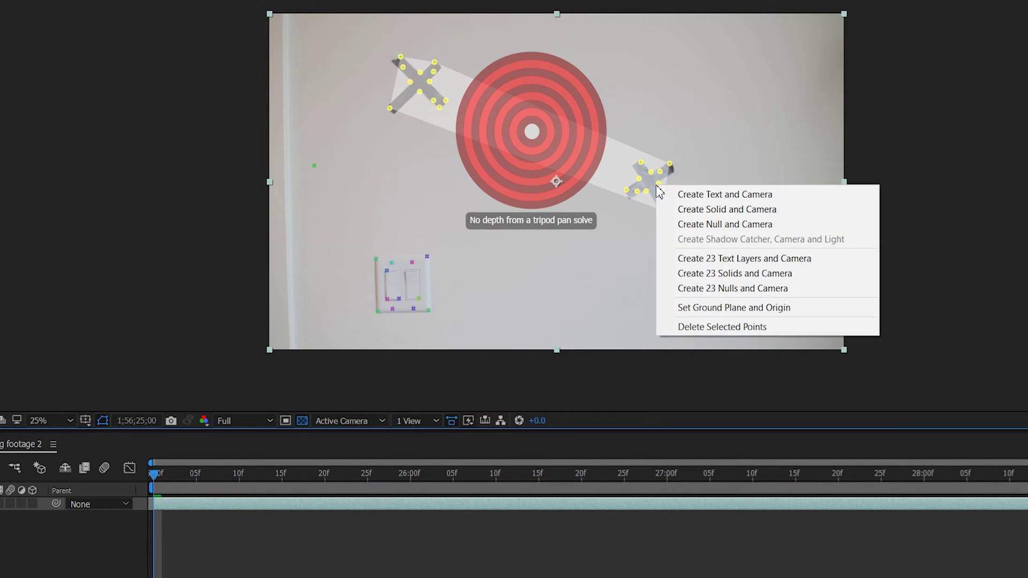
click(713, 225)
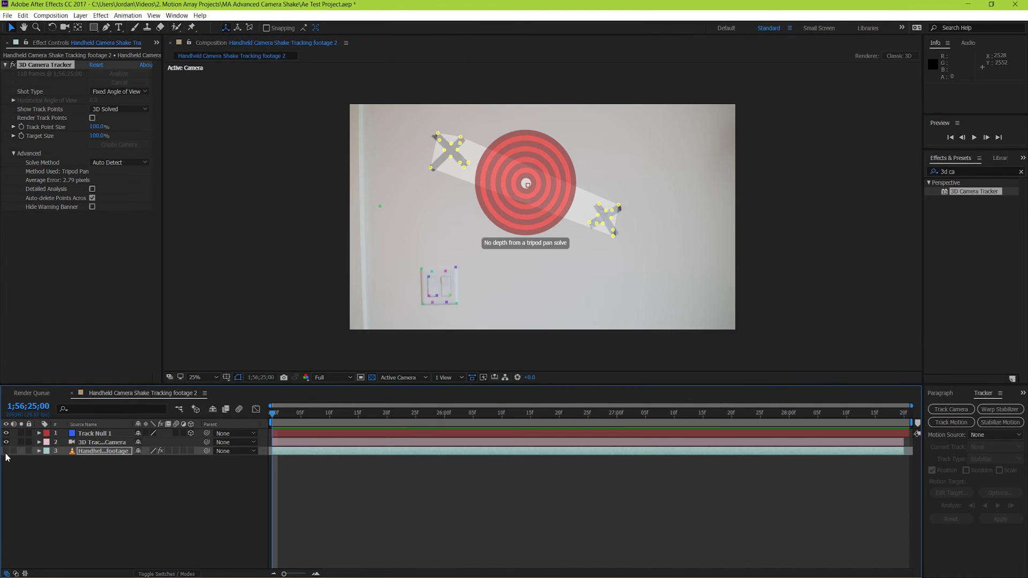
Hide the wall footage layer, scrub to check the track, and add Tripod Footage Example to the timeline
click(5, 451)
drag(278, 418, 727, 437)
key(ctrl+0)
drag(50, 167, 53, 509)
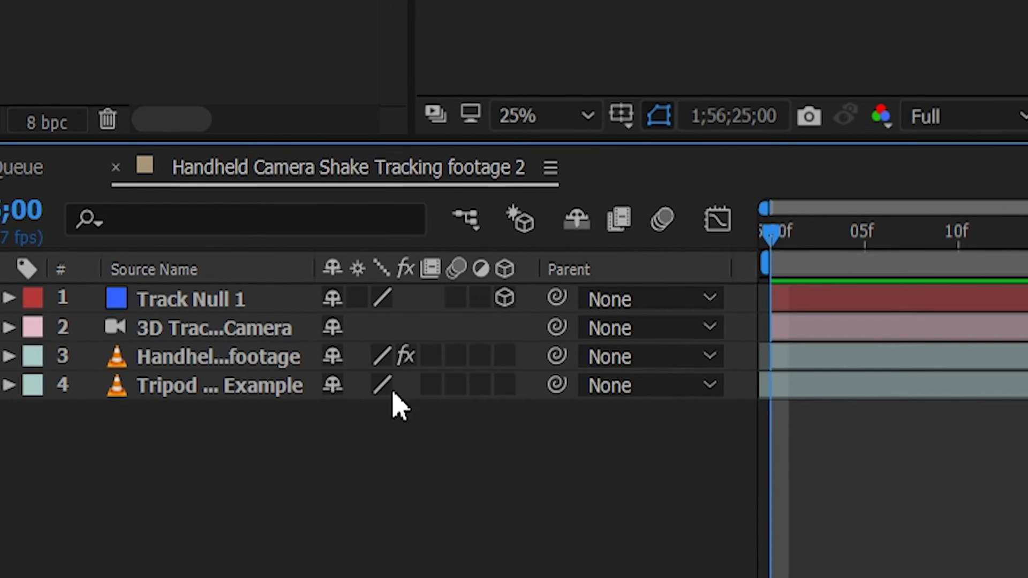
Make the tripod layer 3D with draft 3D enabled and parent it to Track Null 1
click(503, 386)
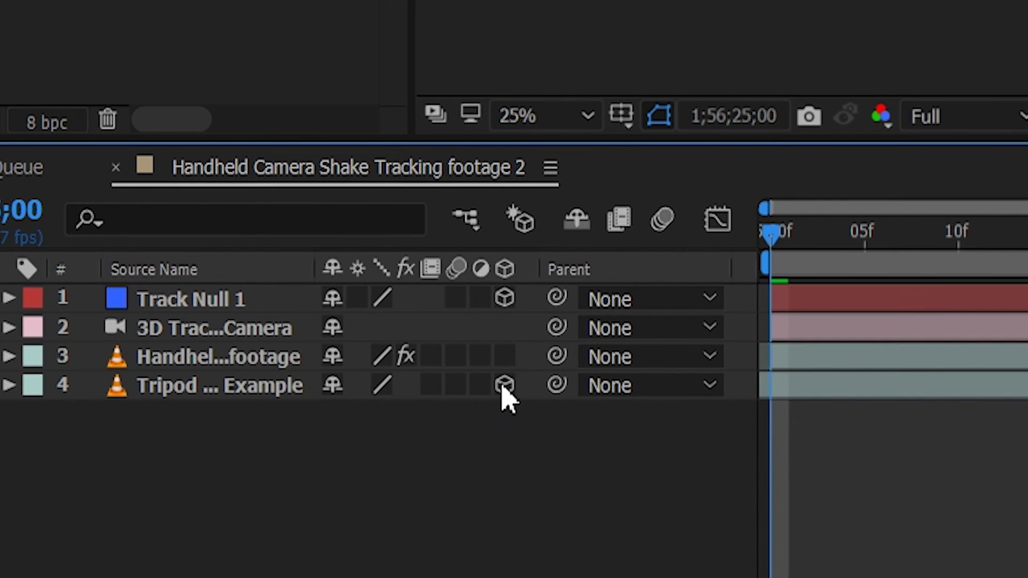
click(522, 221)
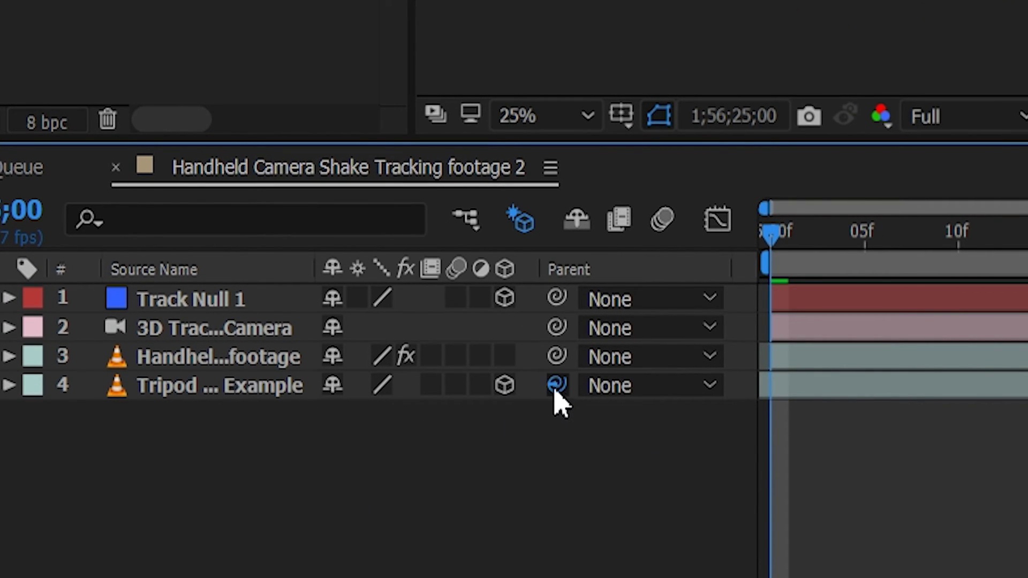
drag(554, 393, 184, 303)
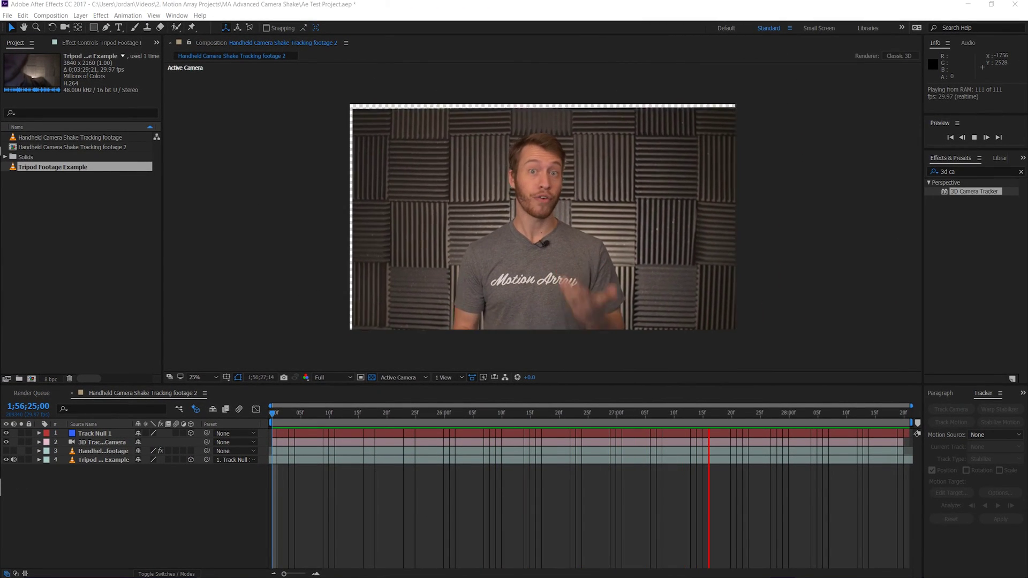
click(103, 459)
key(s)
drag(155, 469, 164, 469)
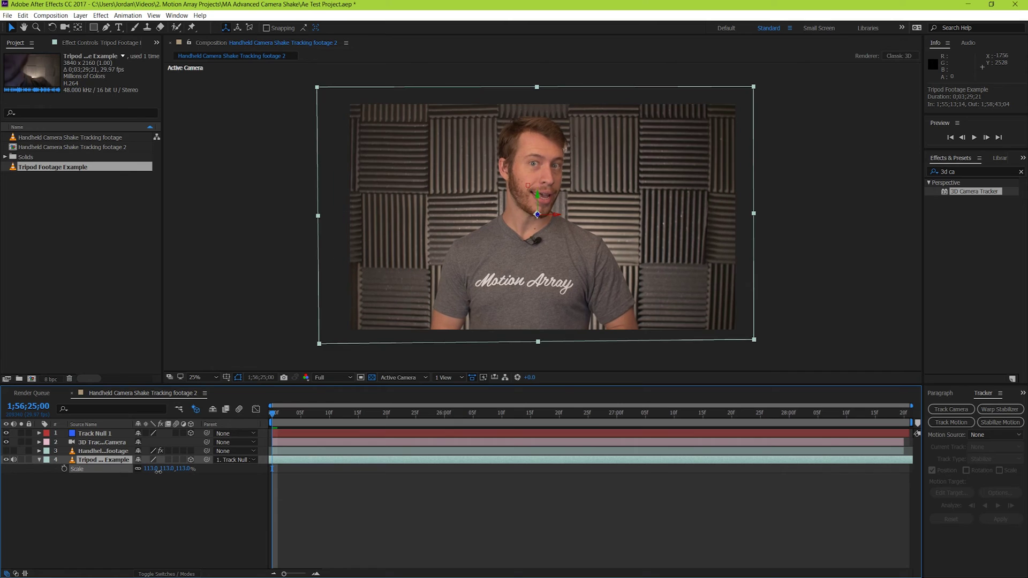
key(space)
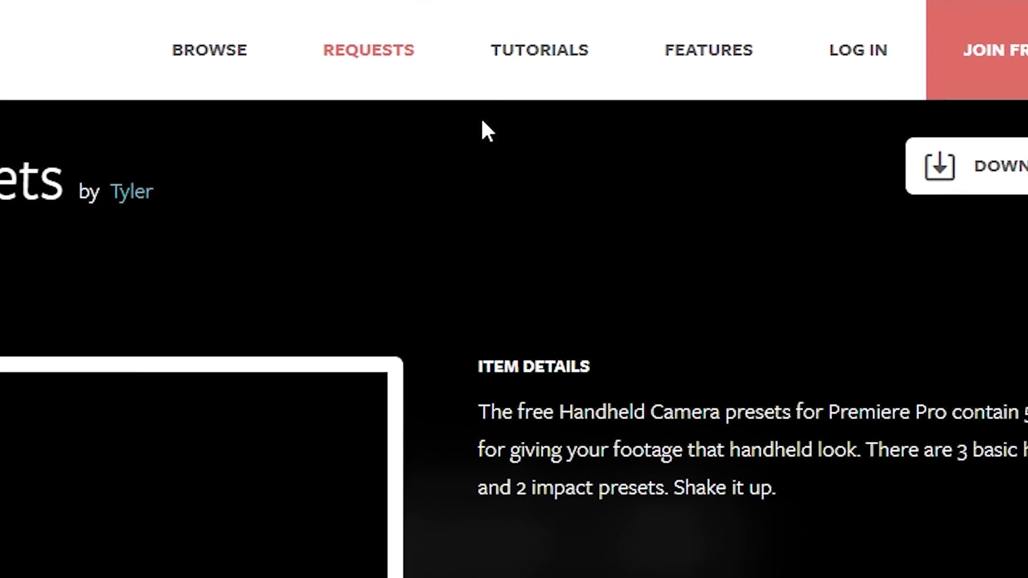
Go to Motion Array's Tutorials page from the TUTORIALS link in the site header
mouse_move(607, 28)
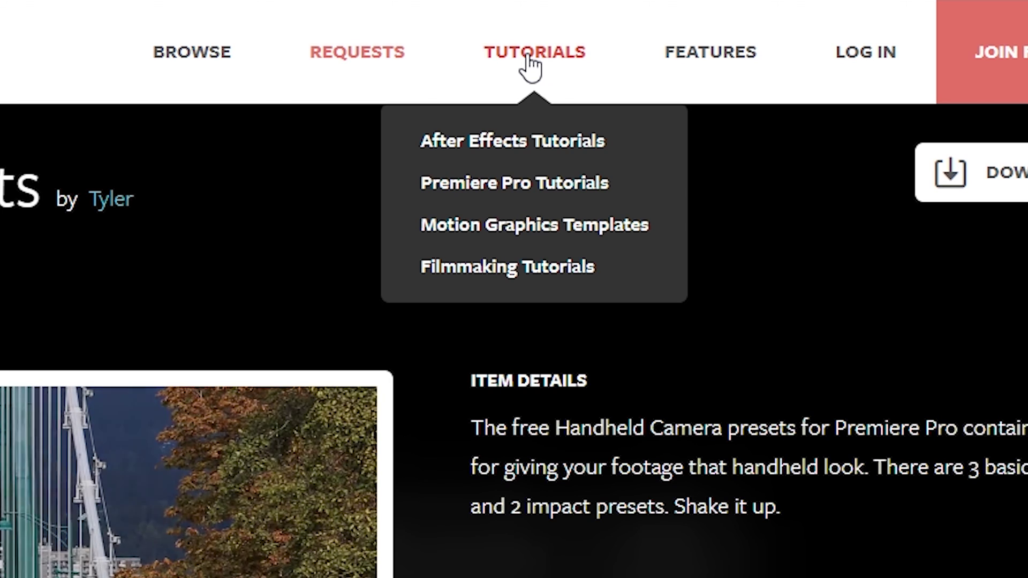
click(530, 64)
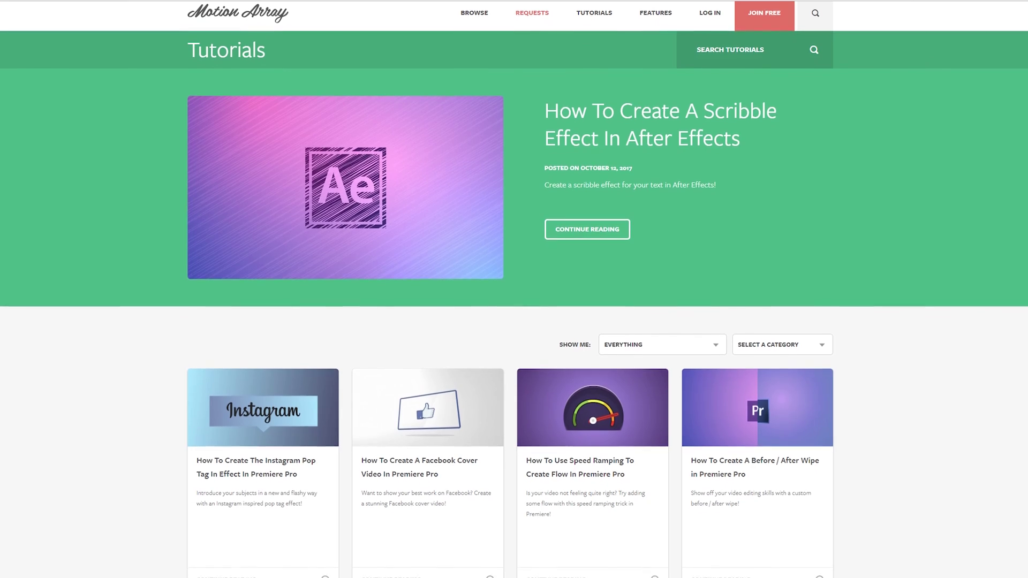